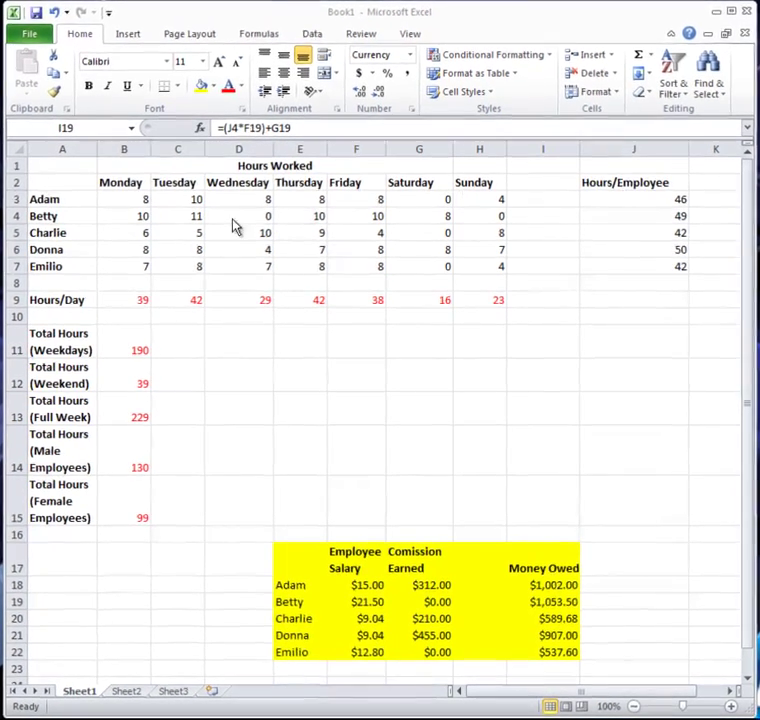
- Inspect Adam's and Betty's hours and leave the J3 Hours/Employee formula unchanged
{"action": "left_click", "coordinate": [127, 203]}
{"action": "left_click", "coordinate": [219, 205]}
{"action": "left_click", "coordinate": [231, 219]}
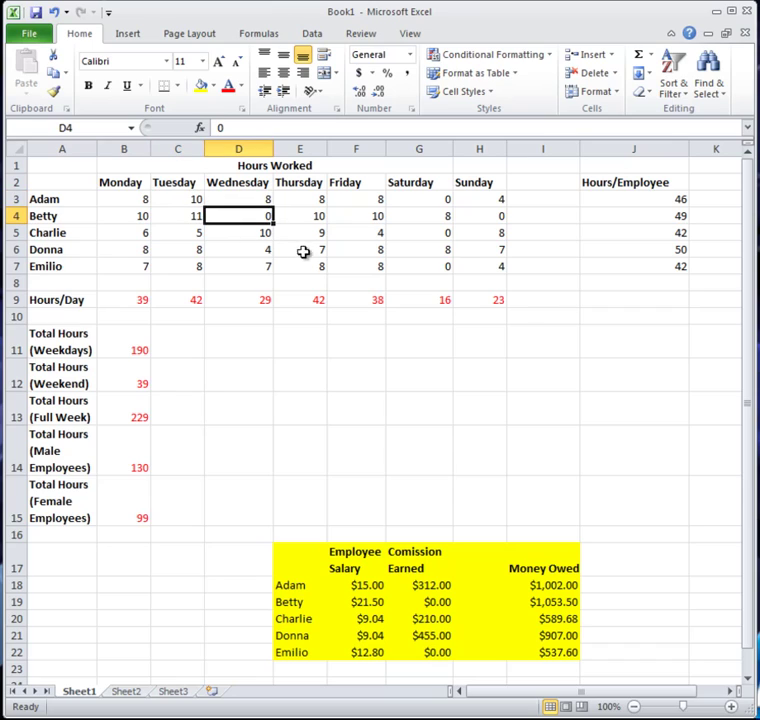
{"action": "left_click", "coordinate": [638, 200]}
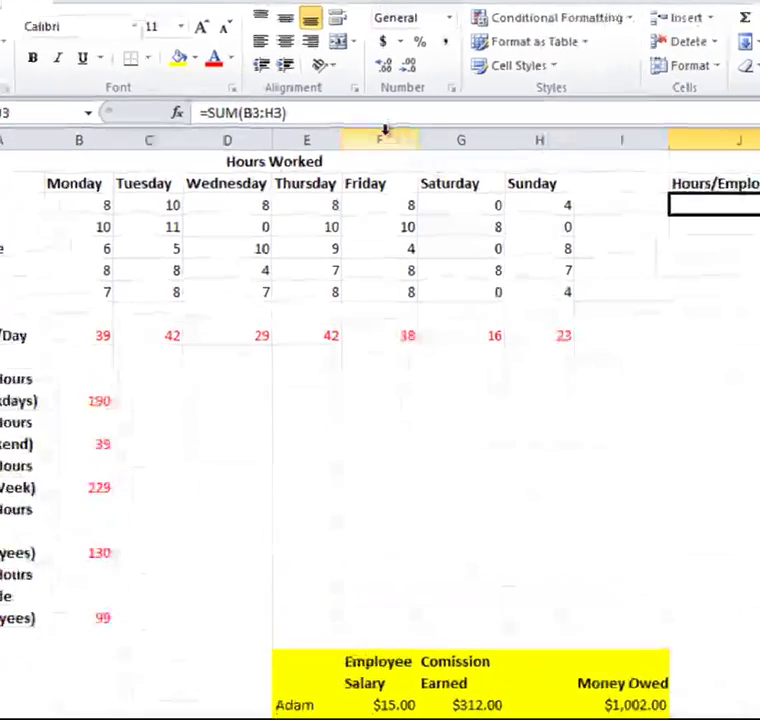
{"action": "left_click", "coordinate": [334, 130]}
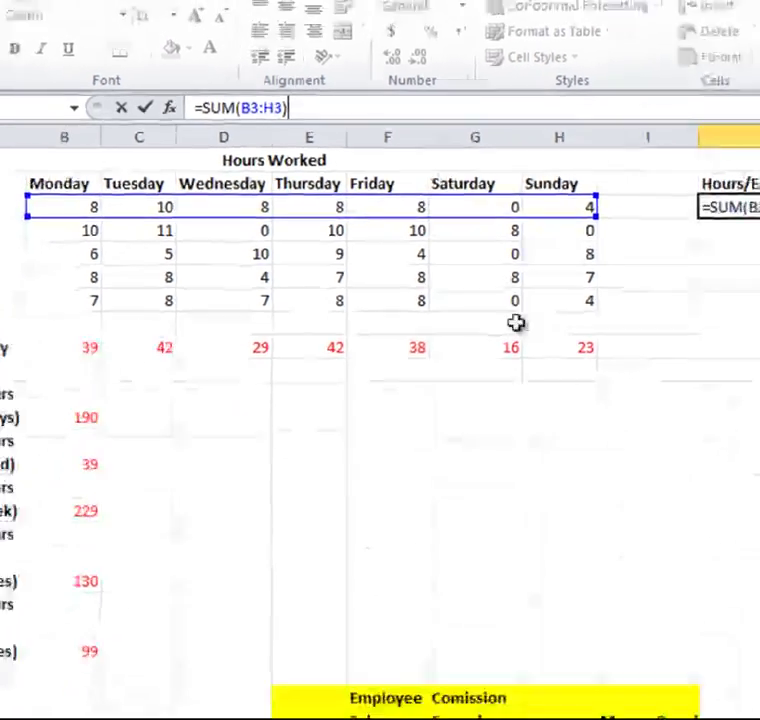
{"action": "key", "text": "ctrl+Return"}
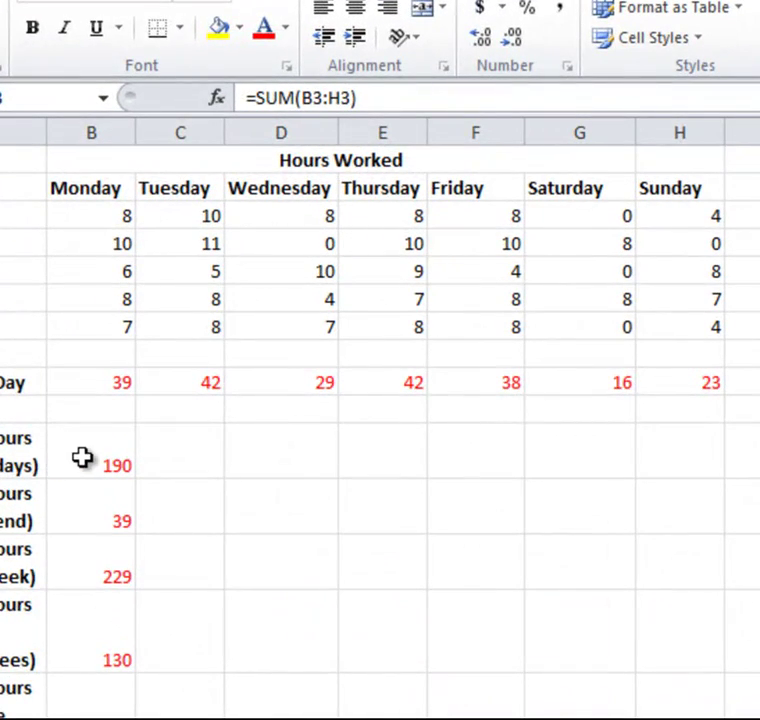
- Review the weekday (190), weekend (39) and full-week (229) total formulas without changing them
{"action": "left_click", "coordinate": [103, 458]}
{"action": "left_click", "coordinate": [362, 94]}
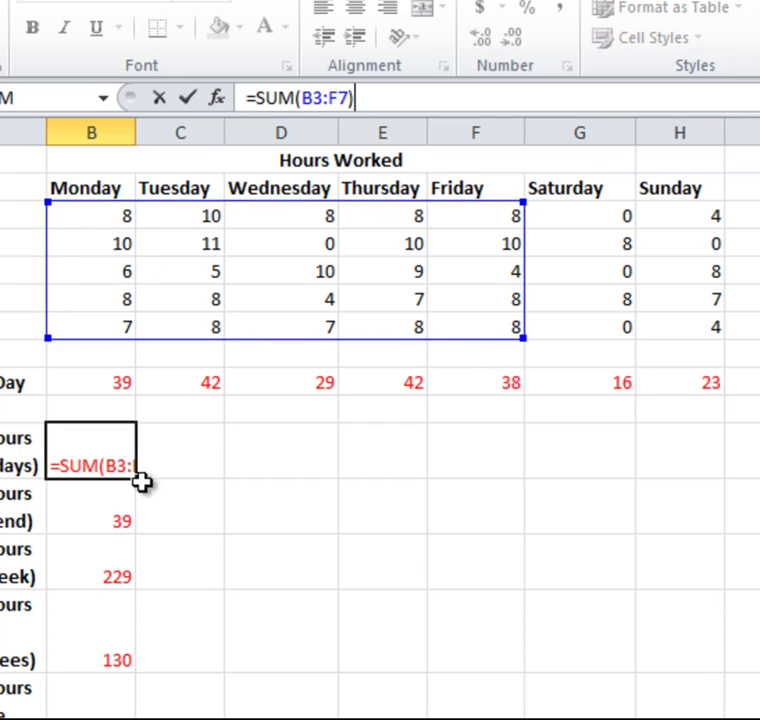
{"action": "key", "text": "Escape"}
{"action": "left_click", "coordinate": [93, 518]}
{"action": "left_click", "coordinate": [365, 98]}
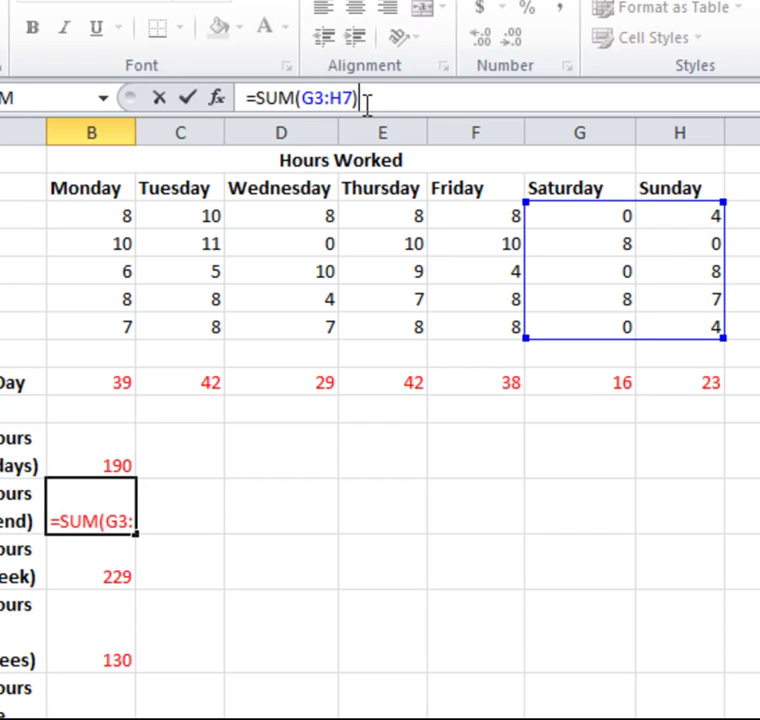
{"action": "key", "text": "Escape"}
{"action": "left_click", "coordinate": [105, 565]}
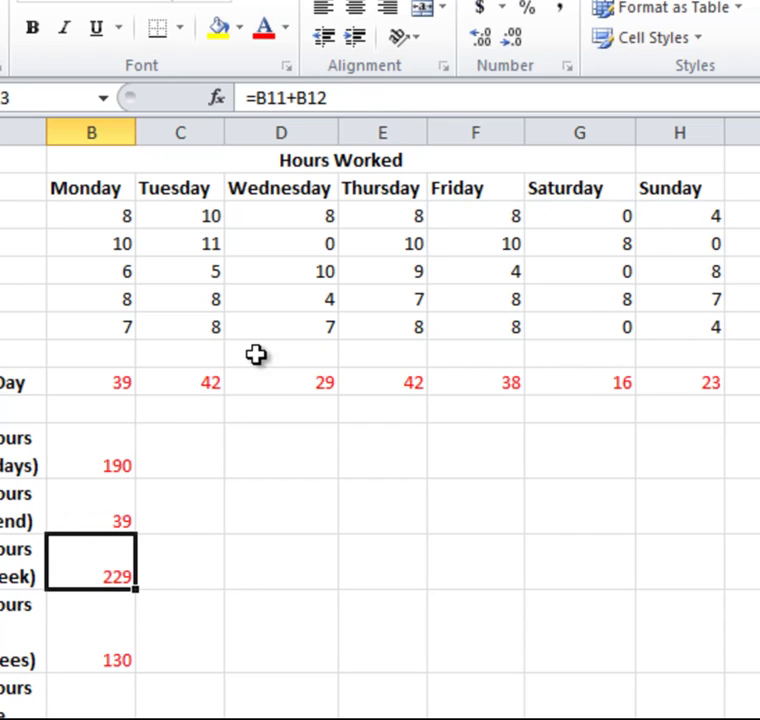
{"action": "left_click", "coordinate": [368, 97]}
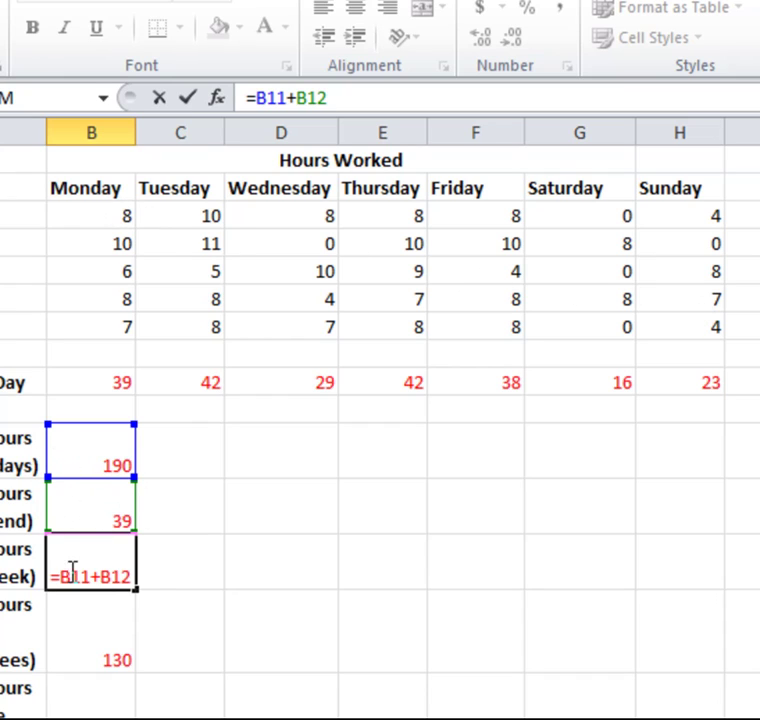
{"action": "key", "text": "Escape"}
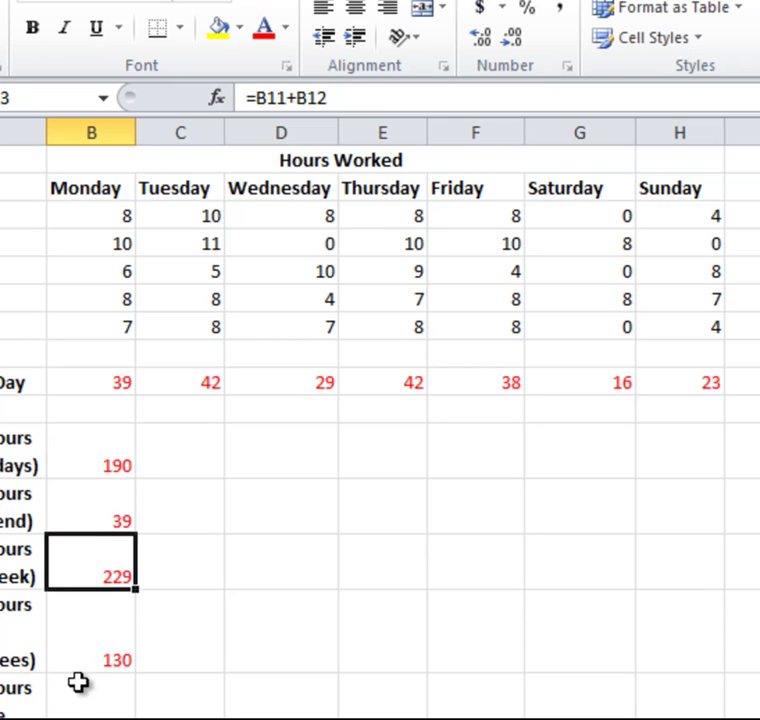
- Review the male and female employees total formulas without changing them
{"action": "left_click", "coordinate": [82, 650]}
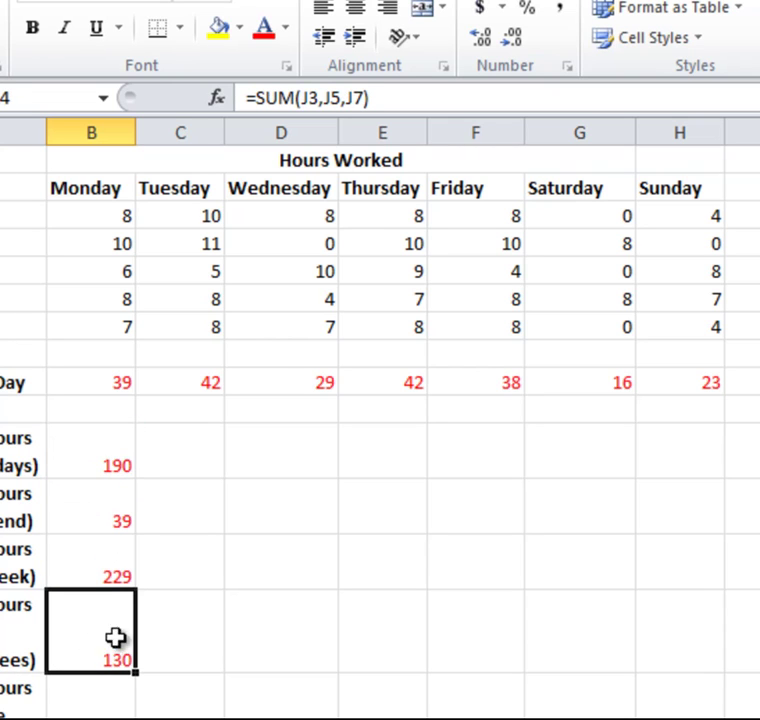
{"action": "left_click", "coordinate": [435, 100]}
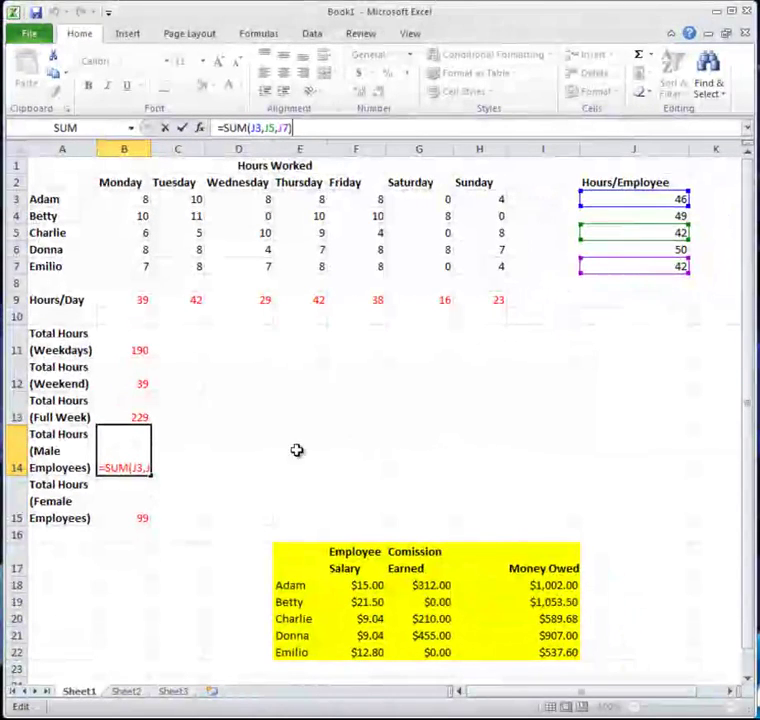
{"action": "key", "text": "Escape"}
{"action": "left_click", "coordinate": [120, 511]}
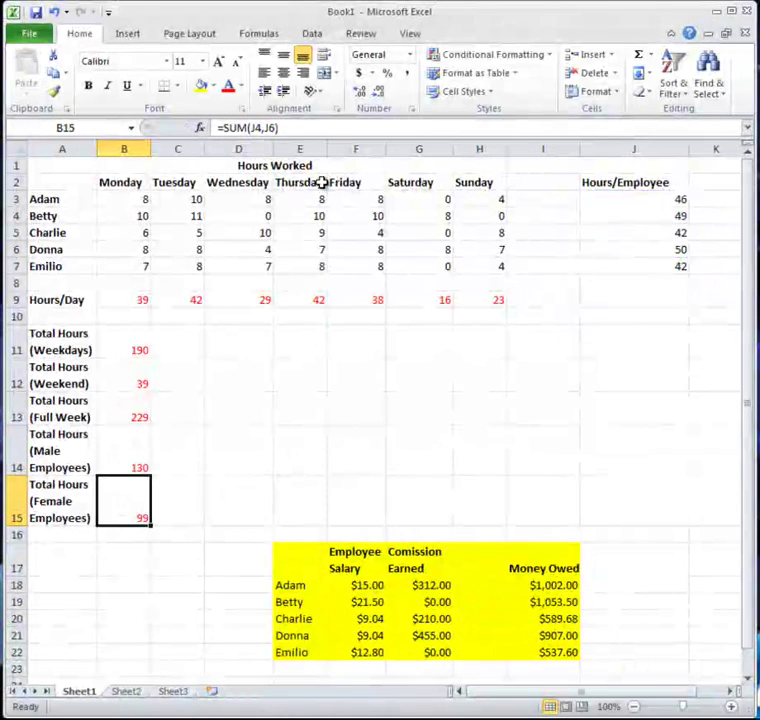
{"action": "left_click", "coordinate": [341, 127]}
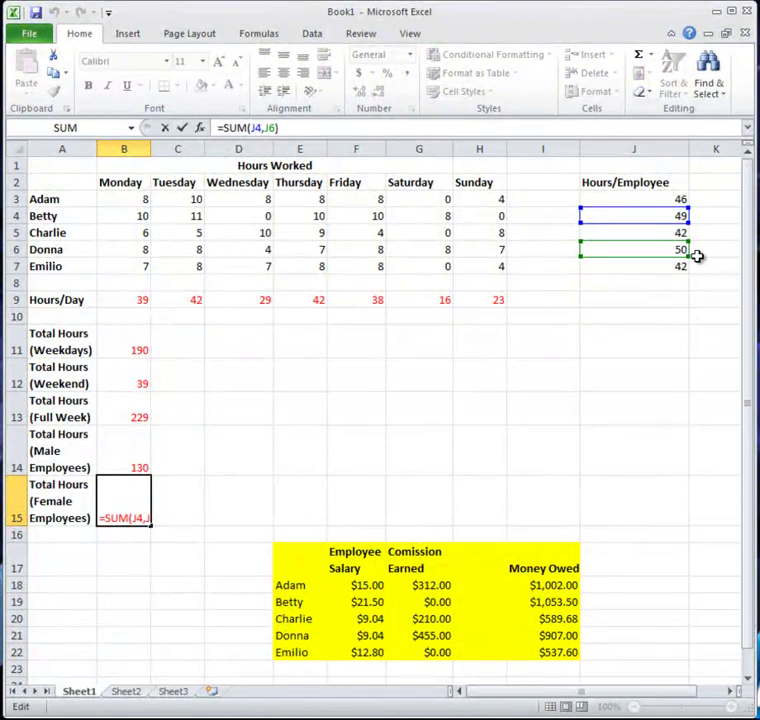
{"action": "key", "text": "Escape"}
{"action": "left_click", "coordinate": [643, 362]}
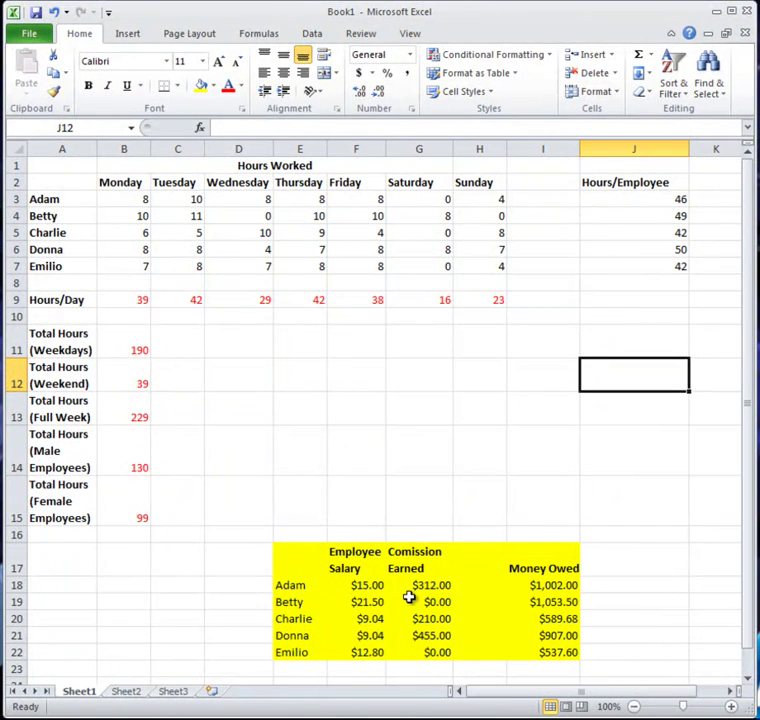
- Inspect the salary and commission values and leave Adam's Money Owed formula unchanged
{"action": "left_click_drag", "start_coordinate": [373, 585], "coordinate": [385, 652]}
{"action": "left_click", "coordinate": [415, 641]}
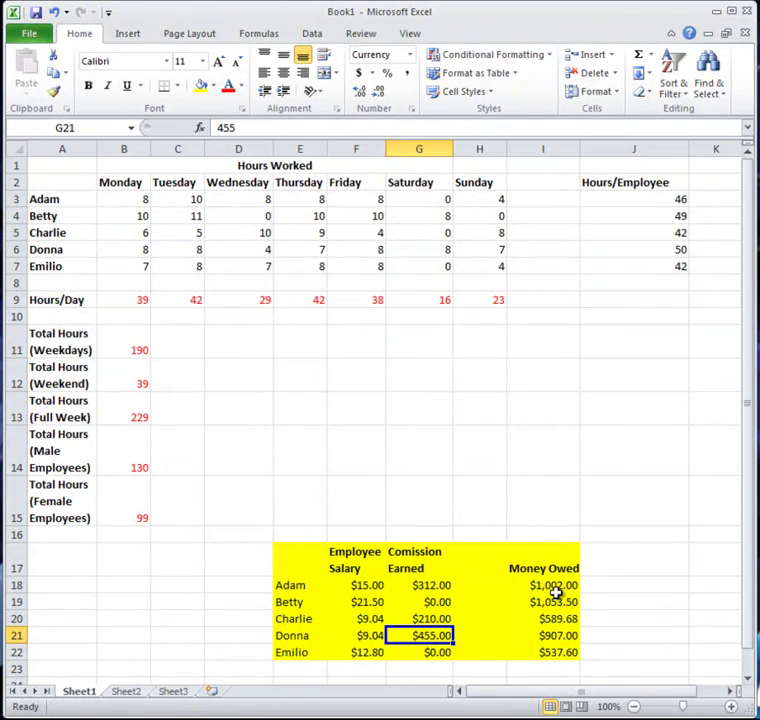
{"action": "left_click", "coordinate": [369, 586]}
{"action": "left_click", "coordinate": [432, 587]}
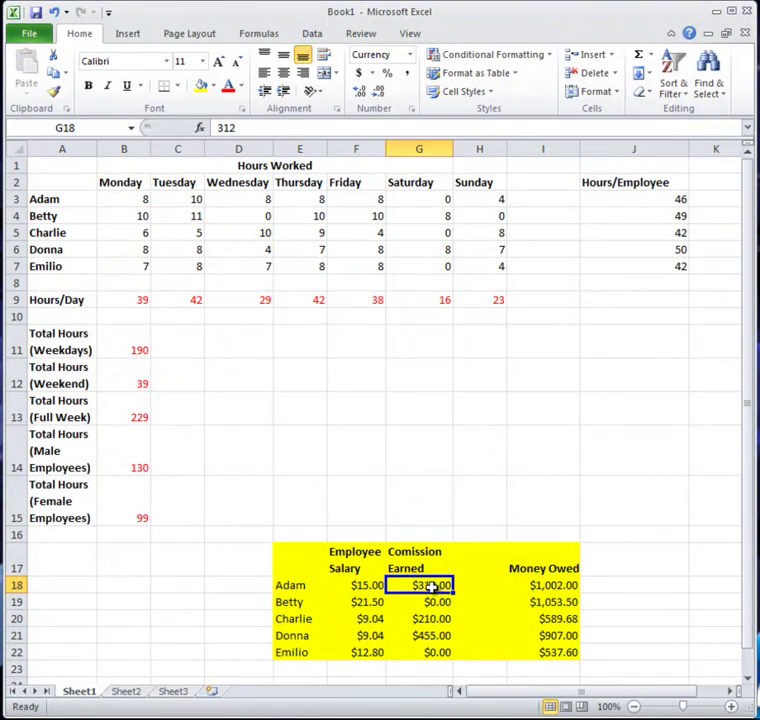
{"action": "left_click", "coordinate": [350, 585]}
{"action": "left_click", "coordinate": [424, 585]}
{"action": "left_click", "coordinate": [534, 585]}
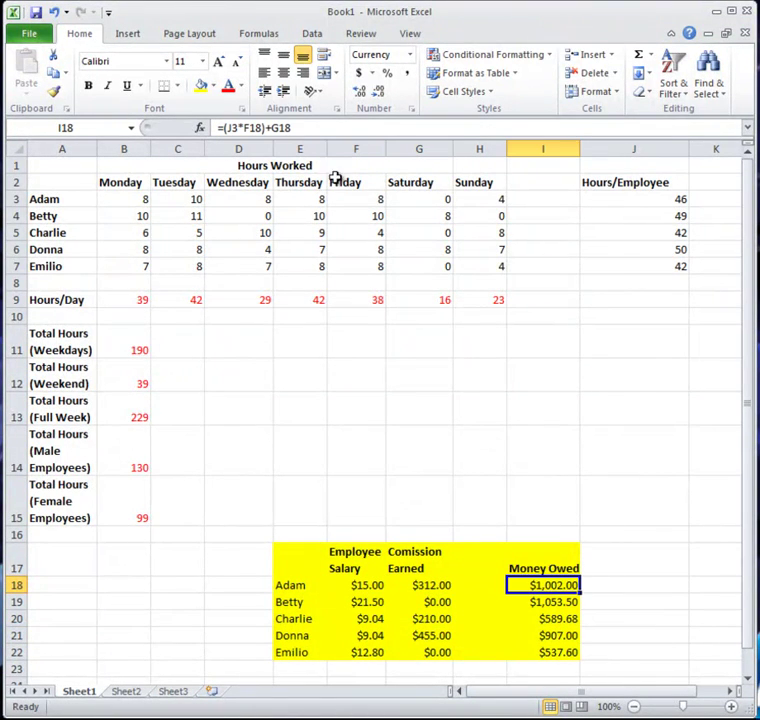
{"action": "left_click", "coordinate": [317, 127]}
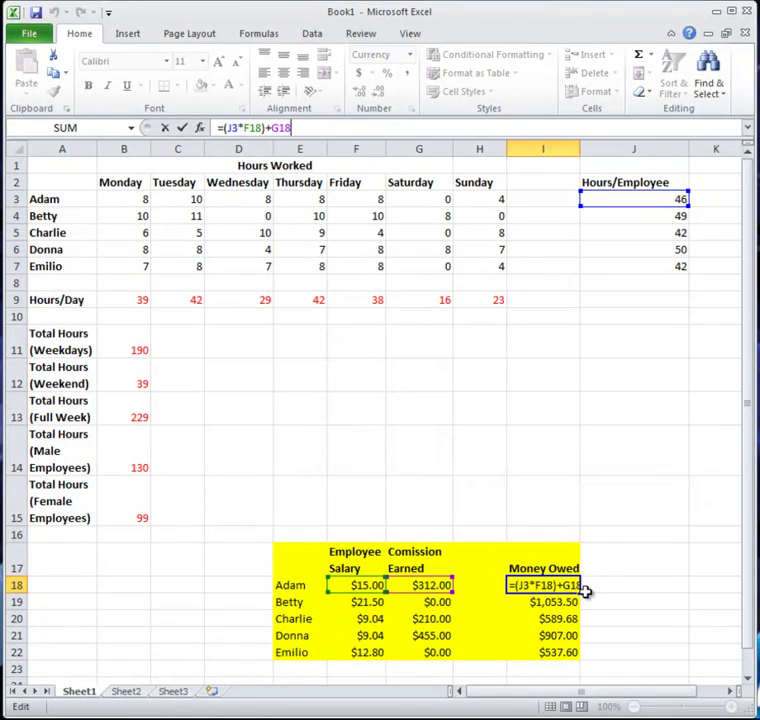
{"action": "key", "text": "ctrl+Return"}
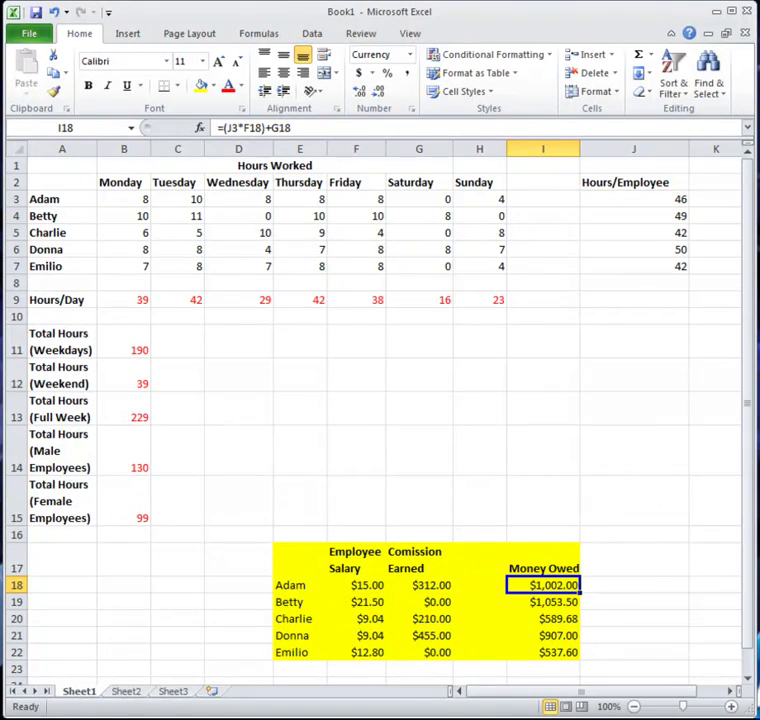
{"action": "left_click", "coordinate": [515, 446]}
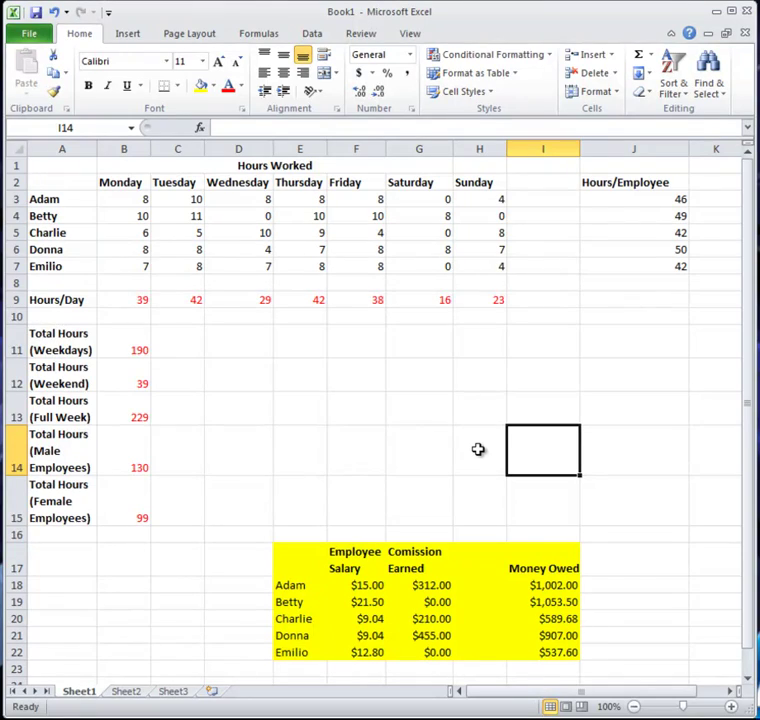
- Try replacing B11's weekday SUM formula with the plain value 190
{"action": "left_click", "coordinate": [140, 344]}
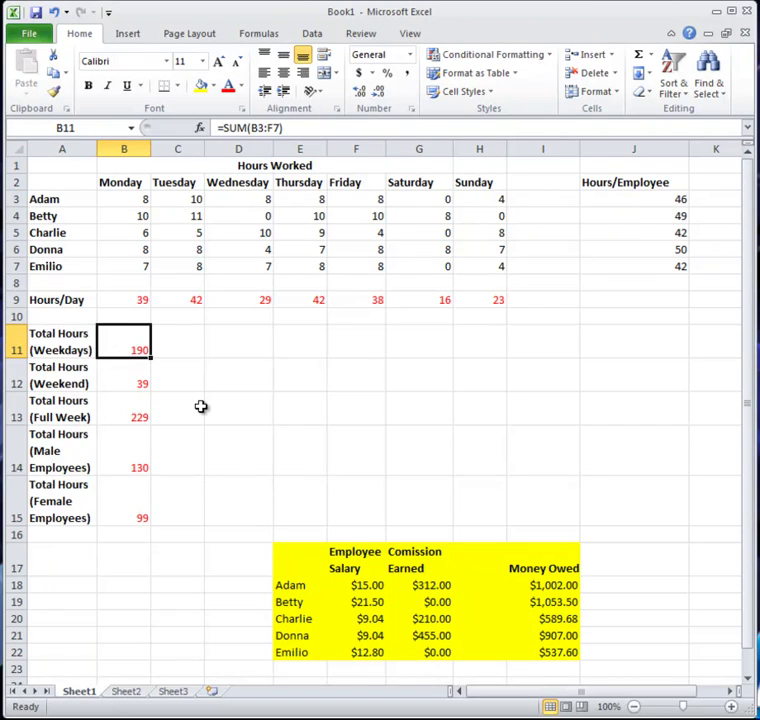
{"action": "type", "text": "19"}
{"action": "key", "text": "Return"}
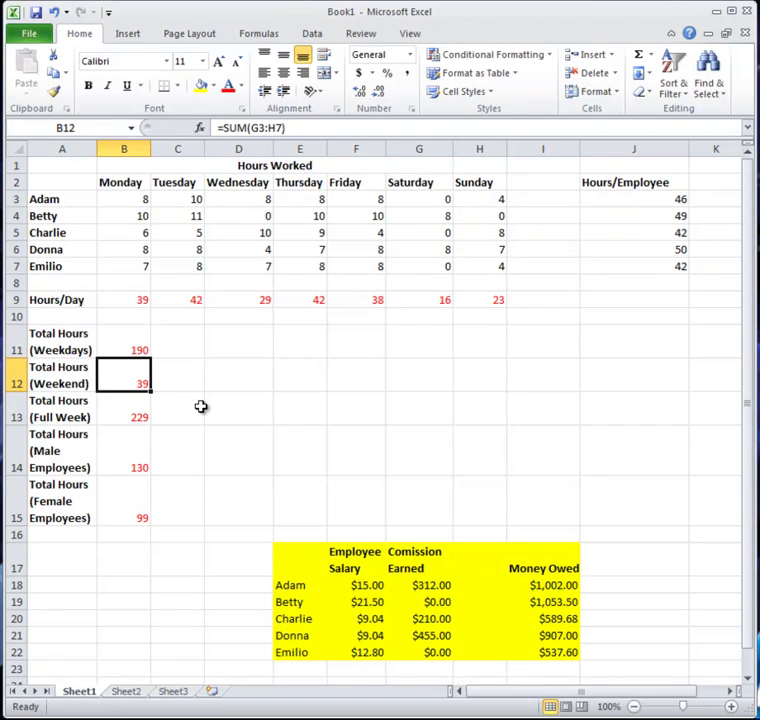
{"action": "key", "text": "ctrl+z"}
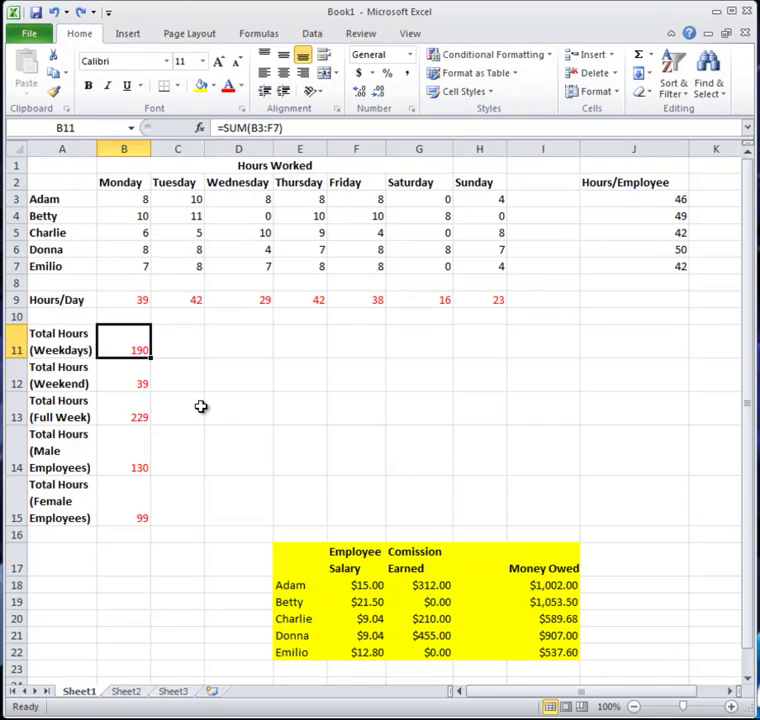
{"action": "double_click", "coordinate": [141, 357]}
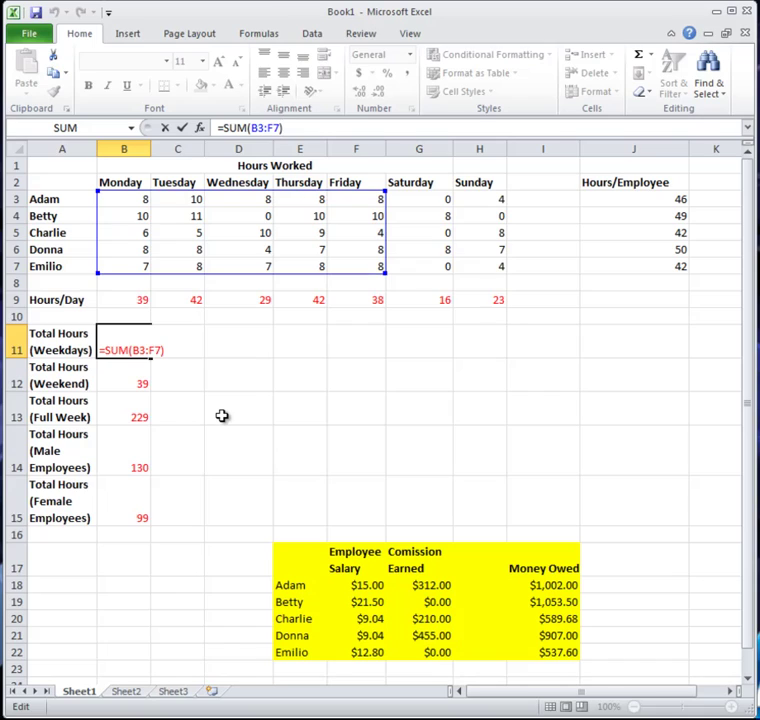
{"action": "left_click", "coordinate": [137, 347]}
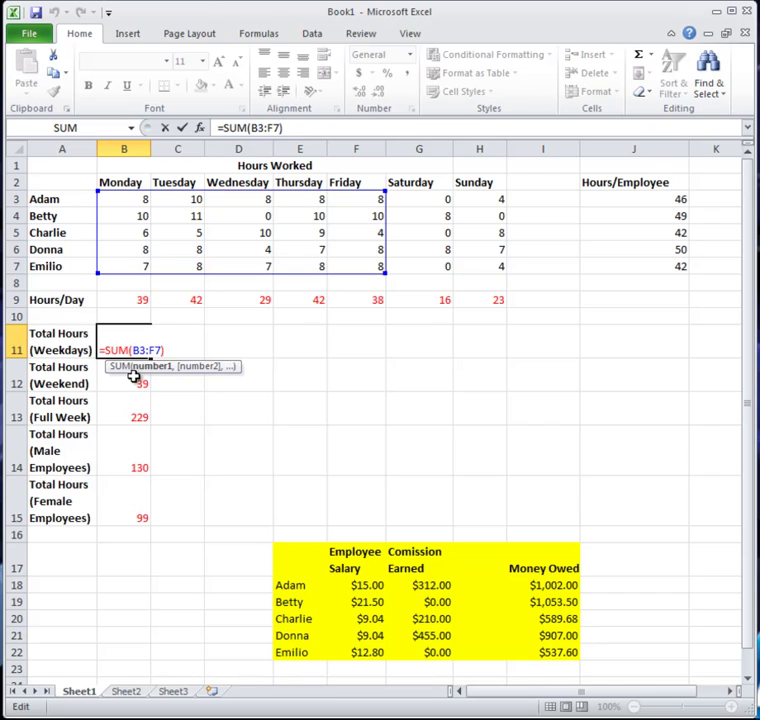
{"action": "key", "text": "ctrl+Return"}
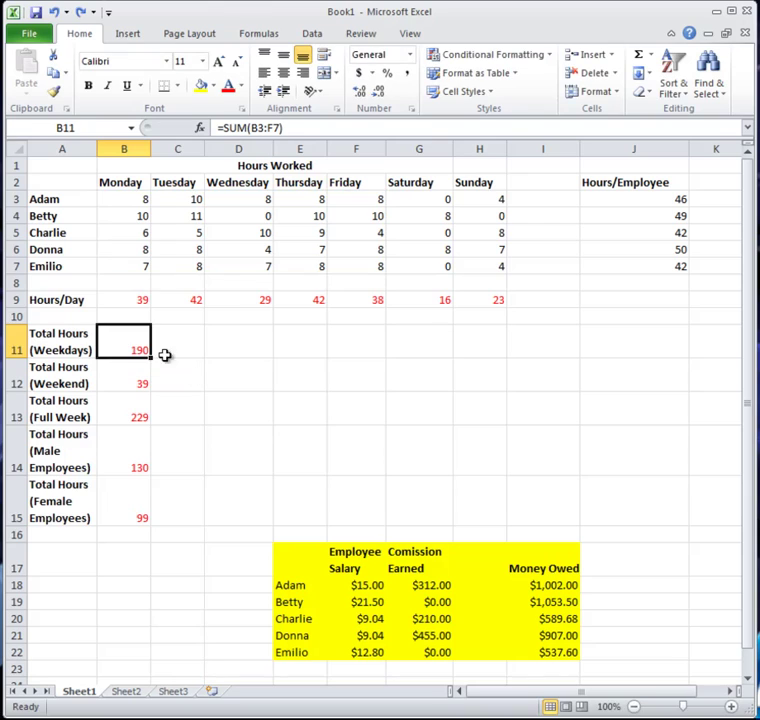
{"action": "type", "text": "190"}
{"action": "key", "text": "Return"}
- Undo the 190 value so B11 holds its SUM formula again
{"action": "left_click", "coordinate": [132, 348]}
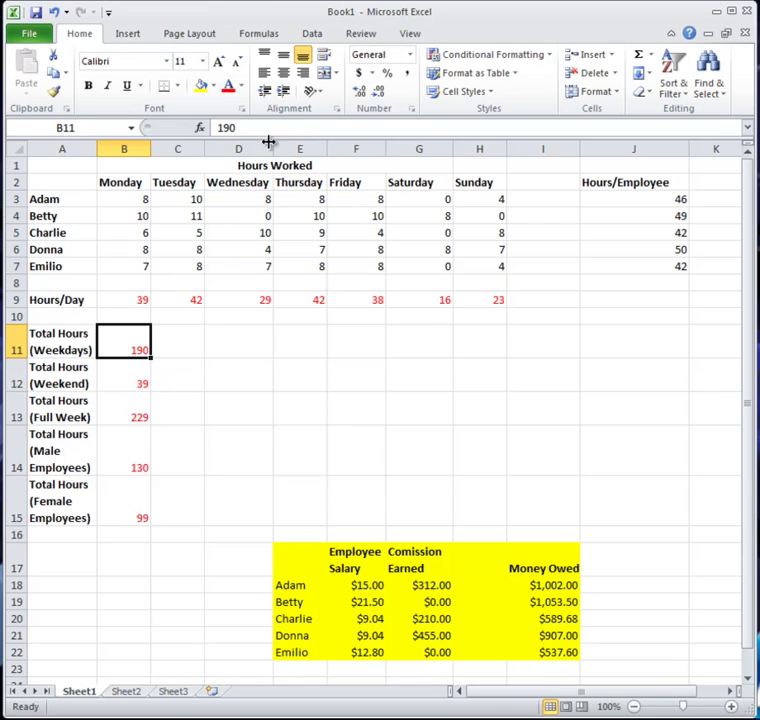
{"action": "left_click", "coordinate": [124, 386]}
{"action": "left_click", "coordinate": [127, 458]}
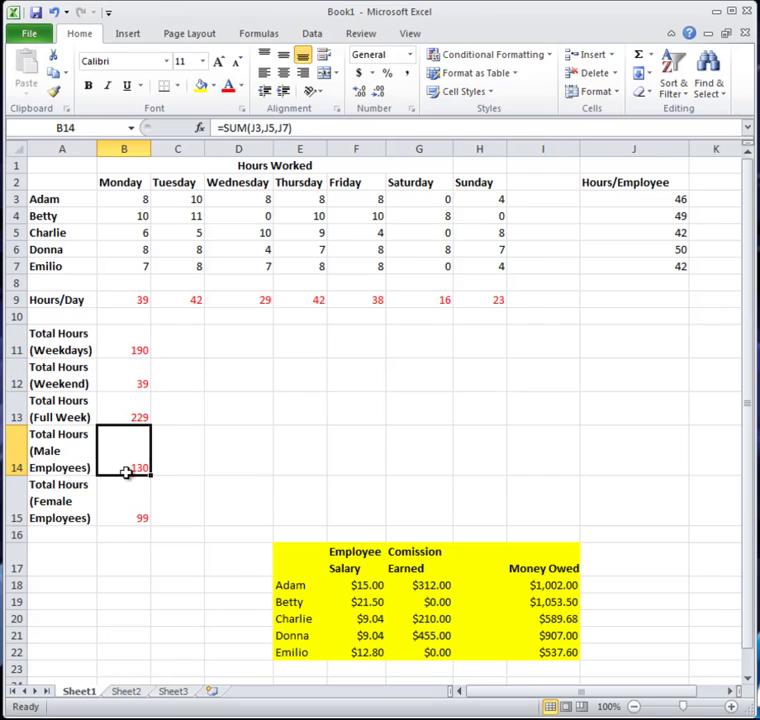
{"action": "left_click", "coordinate": [118, 349]}
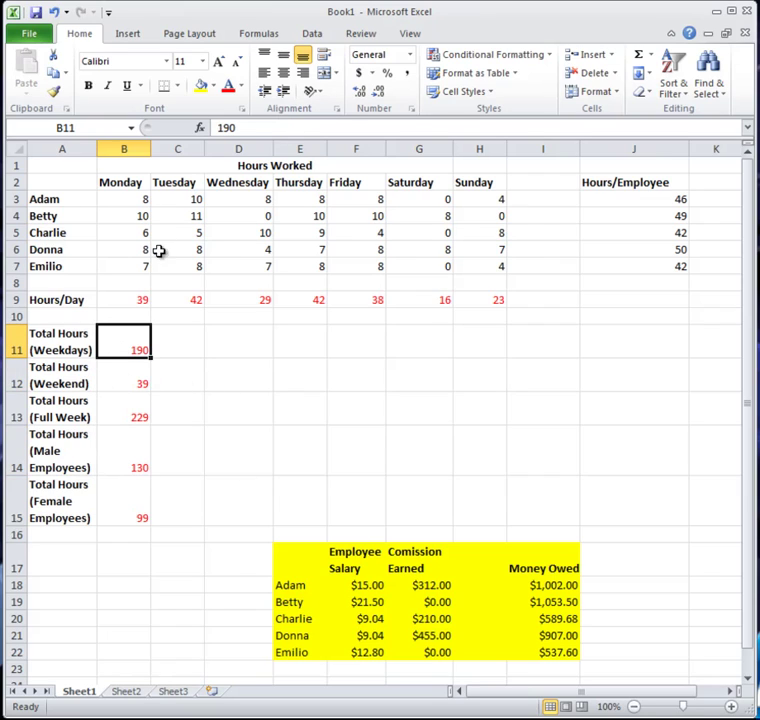
{"action": "key", "text": "ctrl+z"}
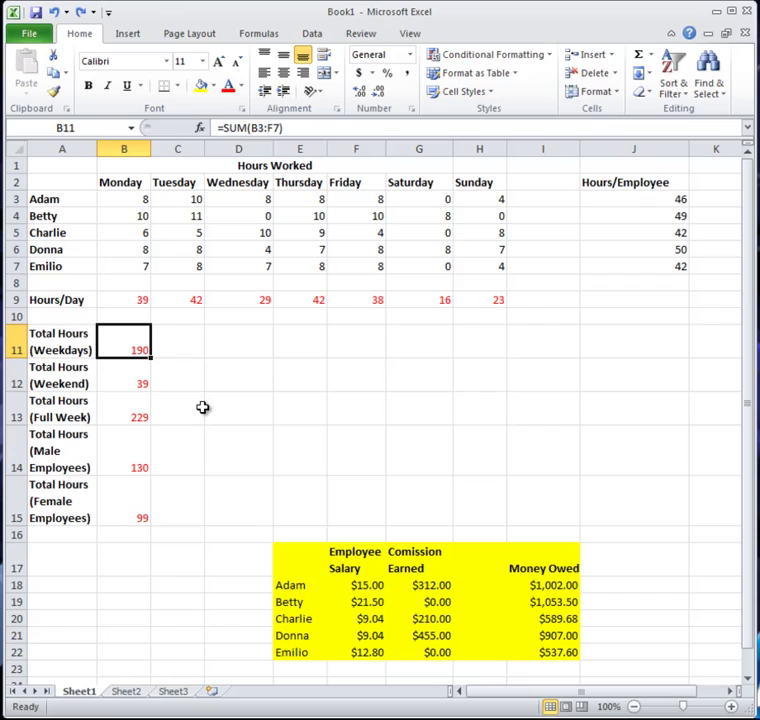
{"action": "left_click", "coordinate": [125, 380]}
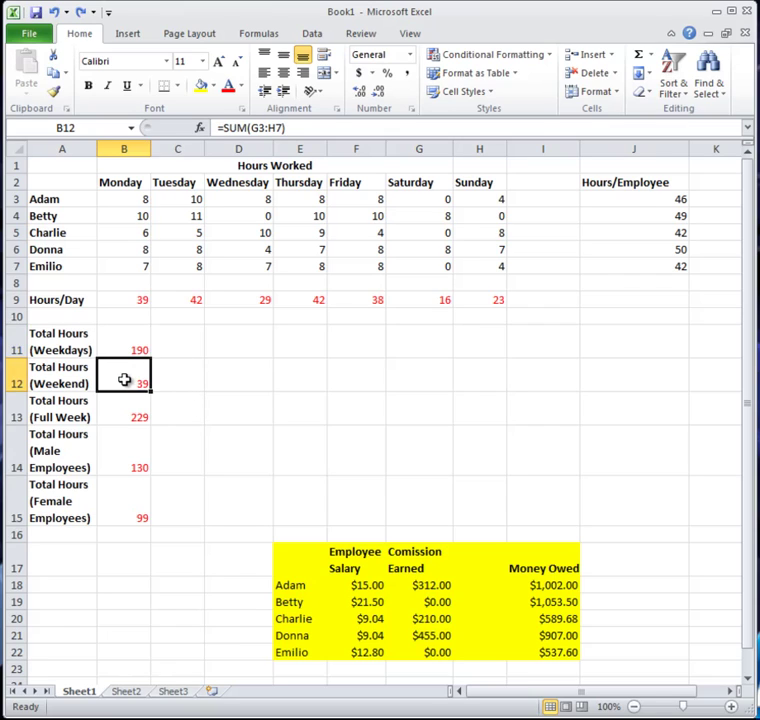
{"action": "left_click", "coordinate": [168, 379]}
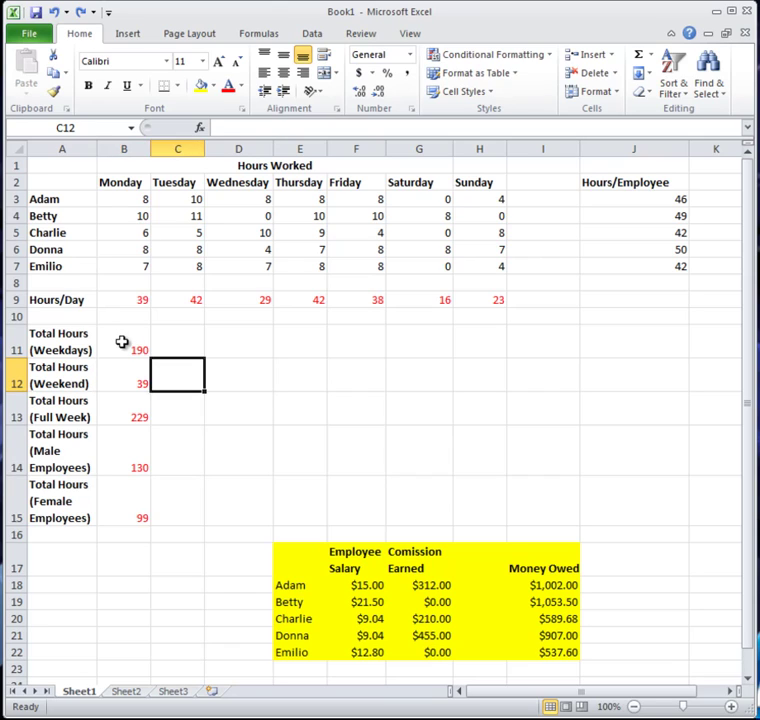
- Select B11:B15 and check the formulas behind the weekend, full-week, male and female totals
{"action": "left_click_drag", "start_coordinate": [121, 342], "coordinate": [139, 502]}
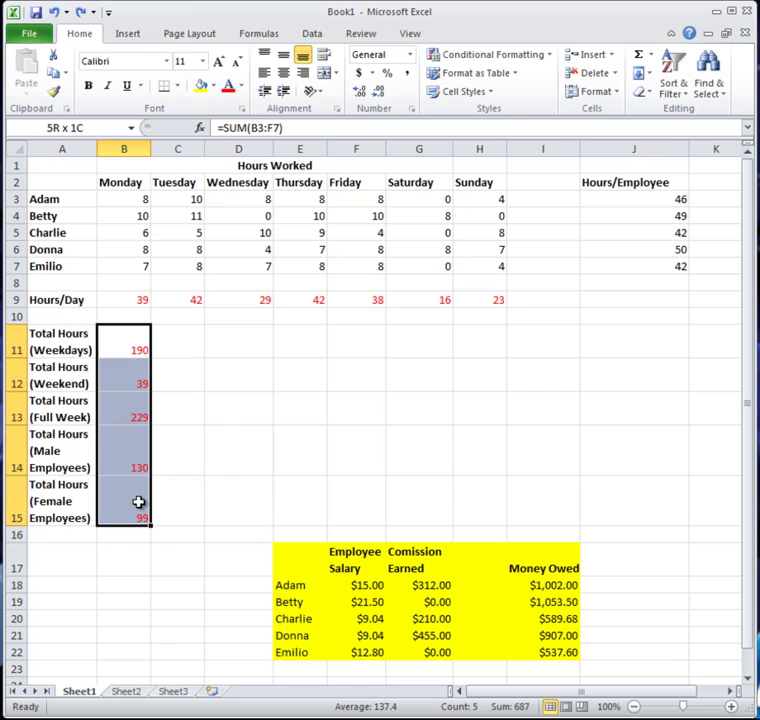
{"action": "left_click", "coordinate": [119, 390]}
{"action": "left_click", "coordinate": [124, 416]}
{"action": "left_click", "coordinate": [121, 455]}
{"action": "left_click", "coordinate": [120, 499]}
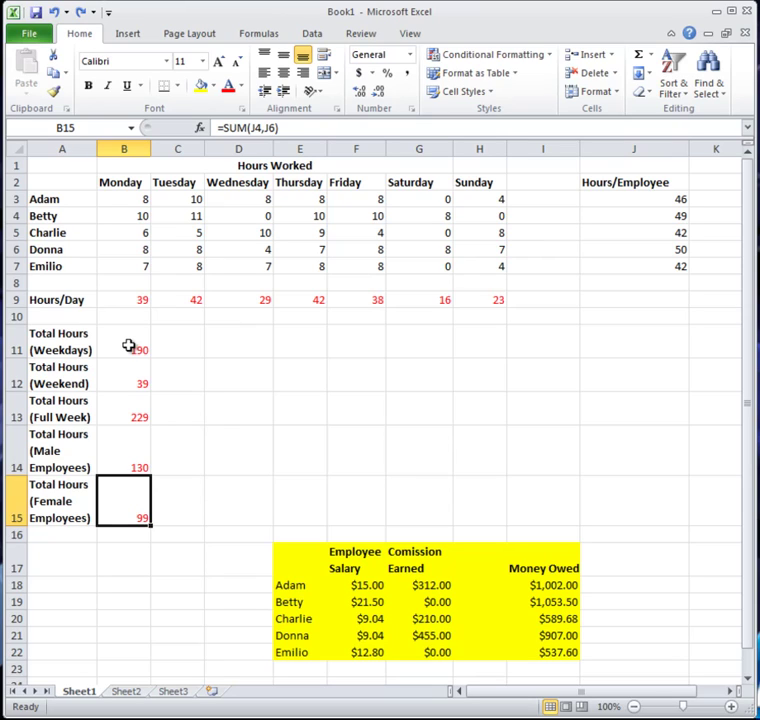
- Copy the Total Hours cells B11:B15 and choose the Values paste option
{"action": "left_click_drag", "start_coordinate": [129, 345], "coordinate": [135, 509]}
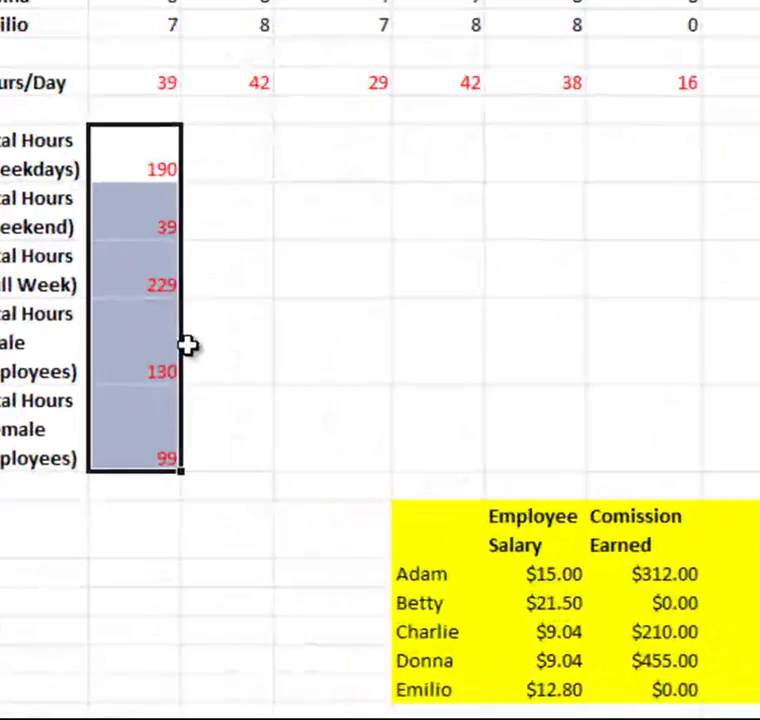
{"action": "key", "text": "ctrl+c"}
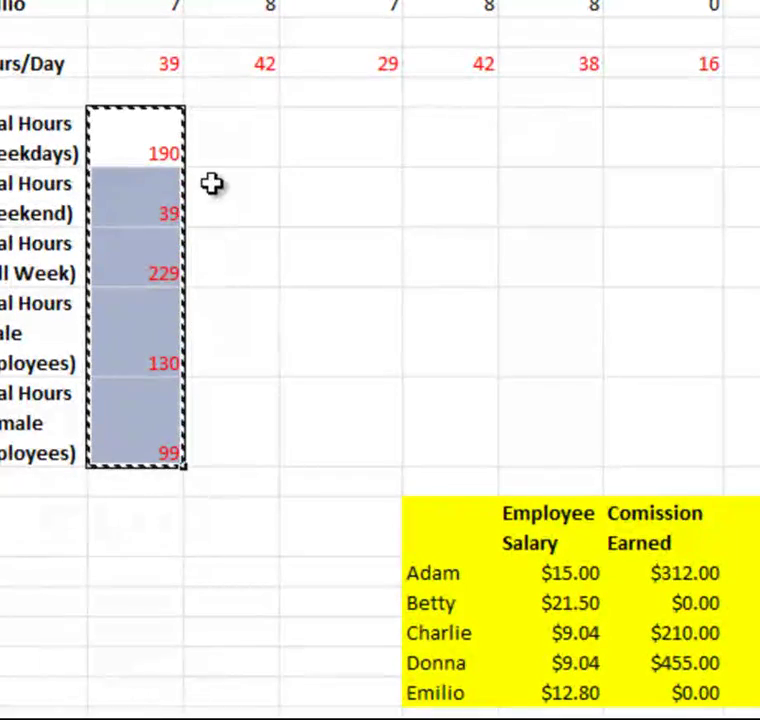
{"action": "right_click", "coordinate": [152, 143]}
{"action": "left_click", "coordinate": [263, 260]}
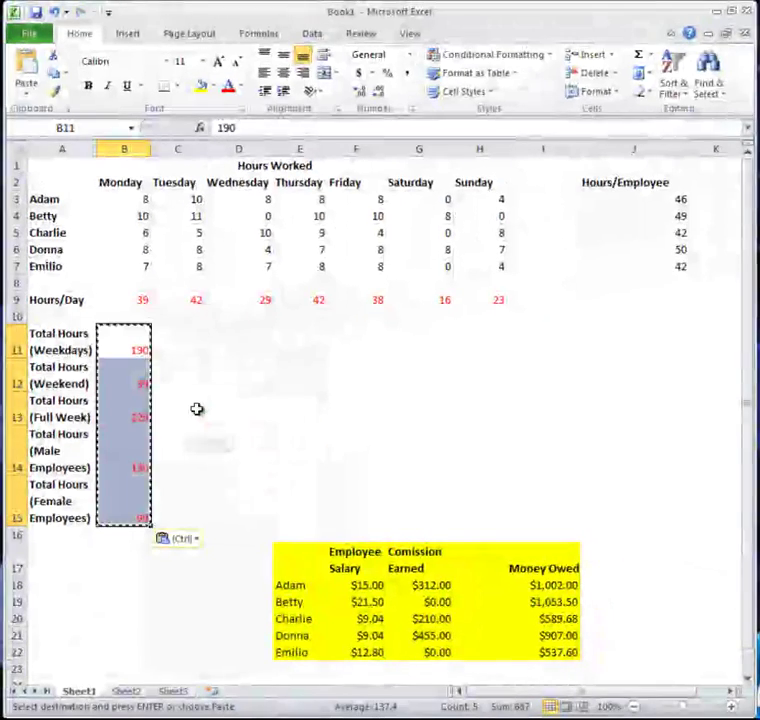
- Check what each Total Hours cell in B11:B15 now contains
{"action": "left_click", "coordinate": [119, 382]}
{"action": "left_click", "coordinate": [125, 410]}
{"action": "left_click", "coordinate": [132, 449]}
{"action": "left_click", "coordinate": [133, 402]}
{"action": "left_click", "coordinate": [132, 367]}
{"action": "left_click", "coordinate": [128, 347]}
{"action": "left_click", "coordinate": [131, 432]}
{"action": "left_click", "coordinate": [129, 409]}
- Reselect B11:B15, then select the Hours/Day row B9:H9
{"action": "left_click_drag", "start_coordinate": [125, 350], "coordinate": [125, 517]}
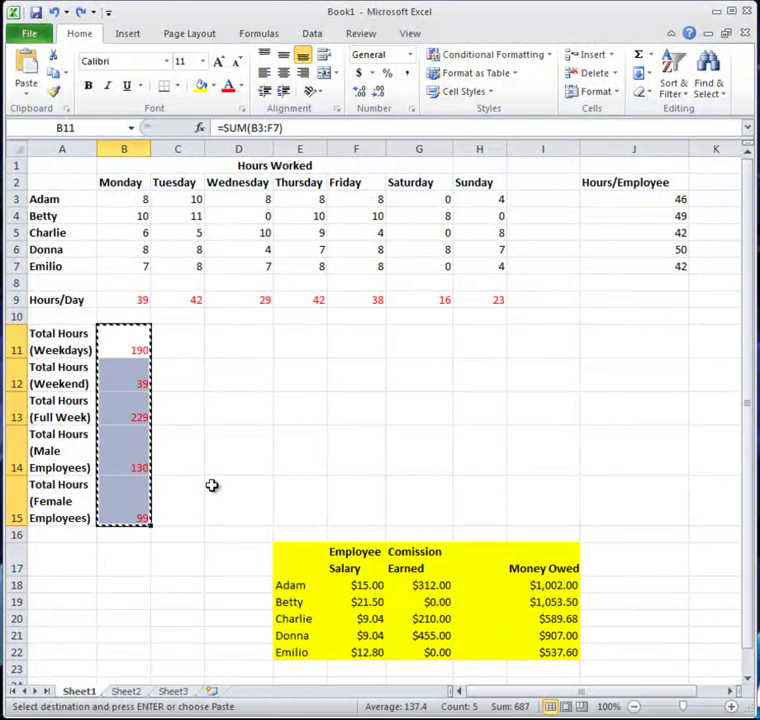
{"action": "left_click_drag", "start_coordinate": [122, 353], "coordinate": [120, 497]}
{"action": "left_click", "coordinate": [197, 375]}
{"action": "left_click_drag", "start_coordinate": [122, 305], "coordinate": [483, 299]}
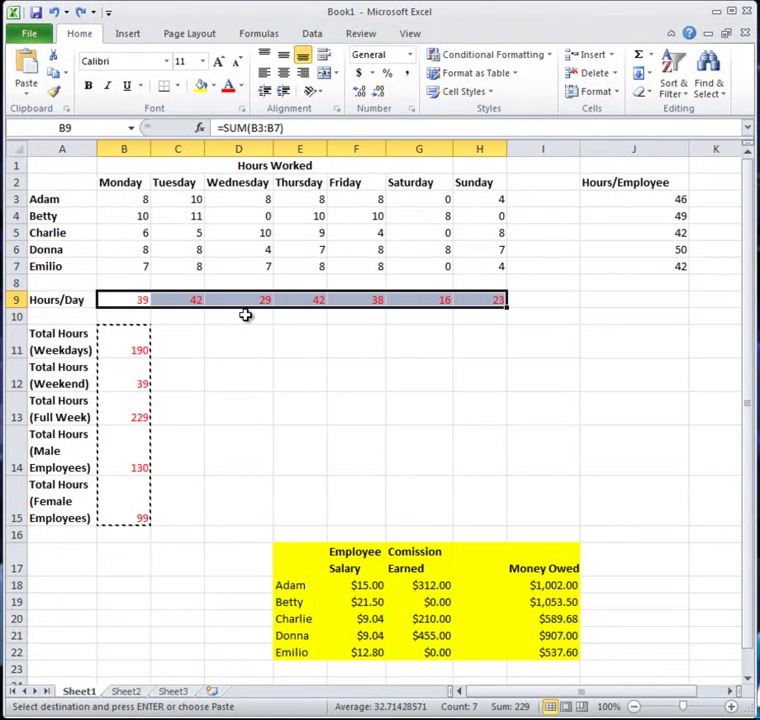
- Copy B9:H9 and paste it back as values through Paste Special
{"action": "key", "text": "ctrl+c"}
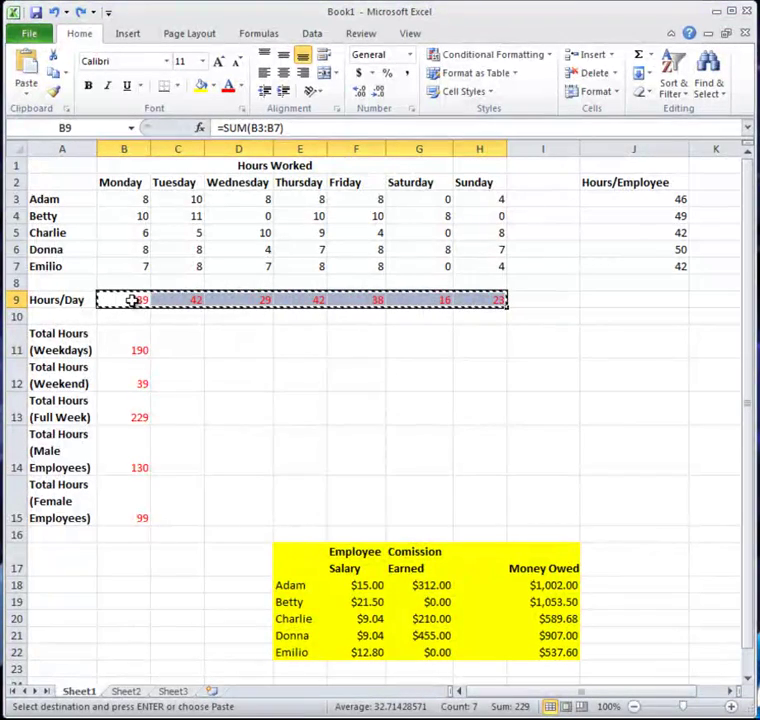
{"action": "right_click", "coordinate": [134, 302]}
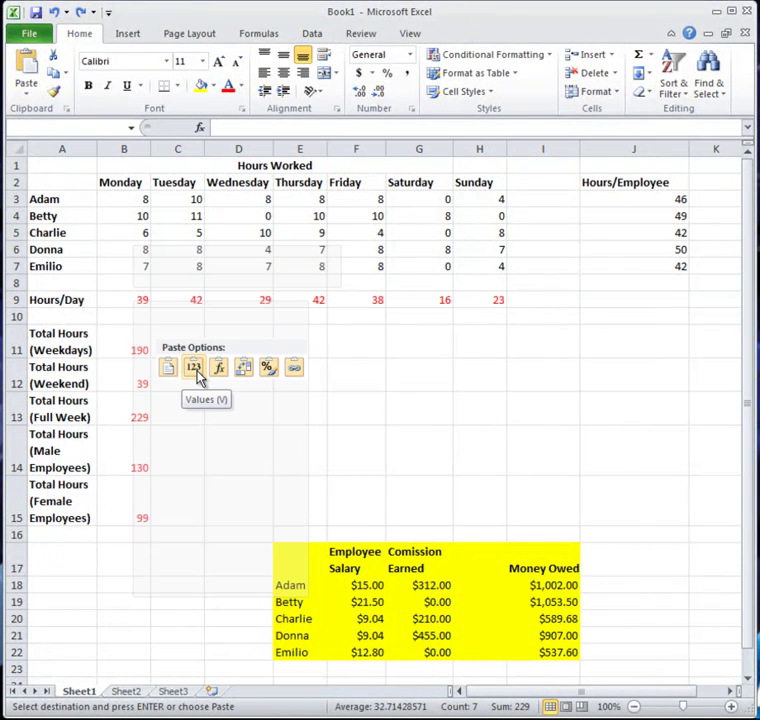
{"action": "mouse_move", "coordinate": [249, 388]}
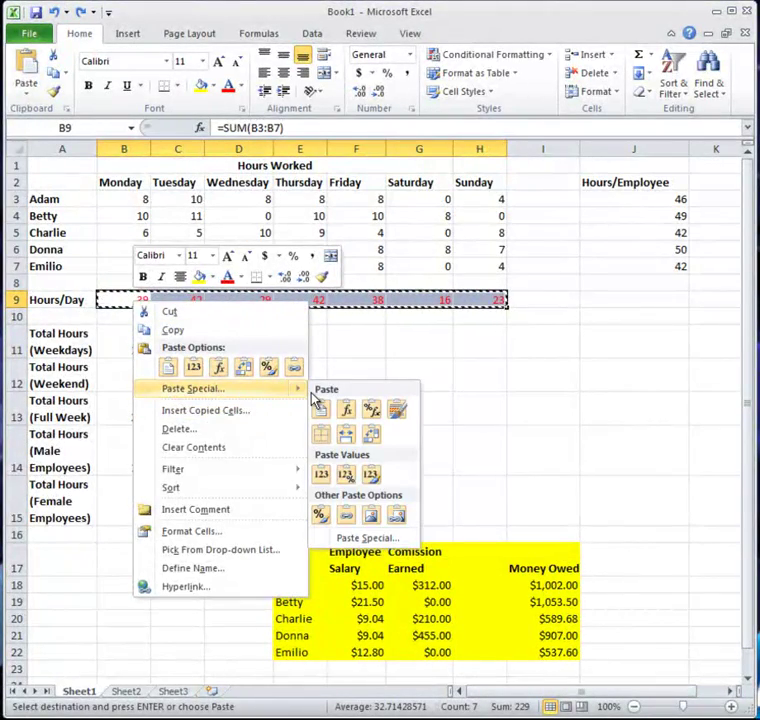
{"action": "left_click", "coordinate": [367, 538]}
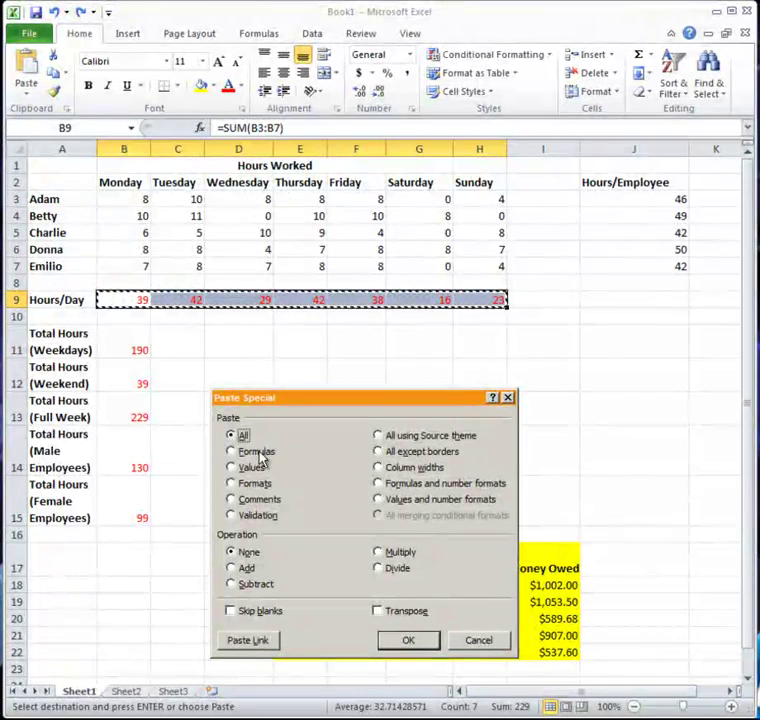
{"action": "left_click", "coordinate": [234, 467]}
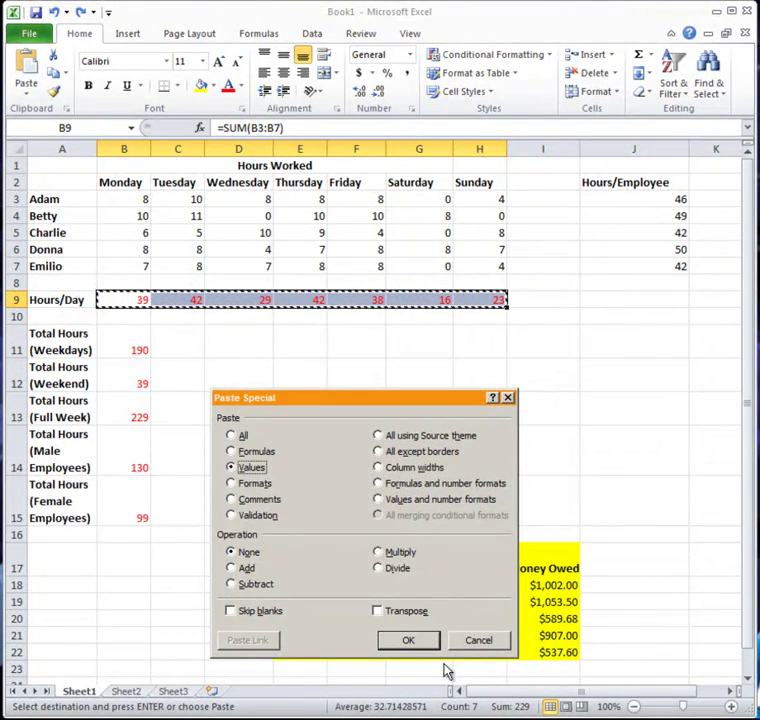
{"action": "left_click", "coordinate": [415, 641]}
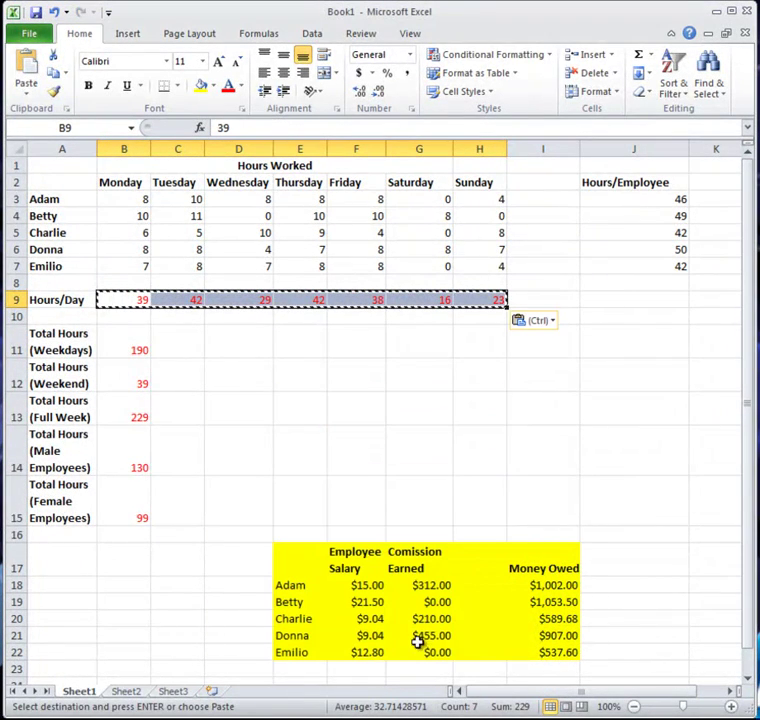
- Verify each Hours/Day cell (39, 42, 29, 42, 38, 16, 23) is a plain number
{"action": "left_click", "coordinate": [137, 301]}
{"action": "left_click", "coordinate": [180, 300]}
{"action": "left_click", "coordinate": [250, 300]}
{"action": "left_click", "coordinate": [305, 300]}
{"action": "left_click", "coordinate": [399, 312]}
{"action": "left_click", "coordinate": [399, 299]}
{"action": "left_click", "coordinate": [461, 299]}
- Check the Total Hours cells, then select Adam's Money Owed cell I18
{"action": "left_click", "coordinate": [129, 366]}
{"action": "left_click", "coordinate": [139, 346]}
{"action": "left_click", "coordinate": [136, 452]}
{"action": "left_click", "coordinate": [137, 492]}
{"action": "left_click", "coordinate": [240, 481]}
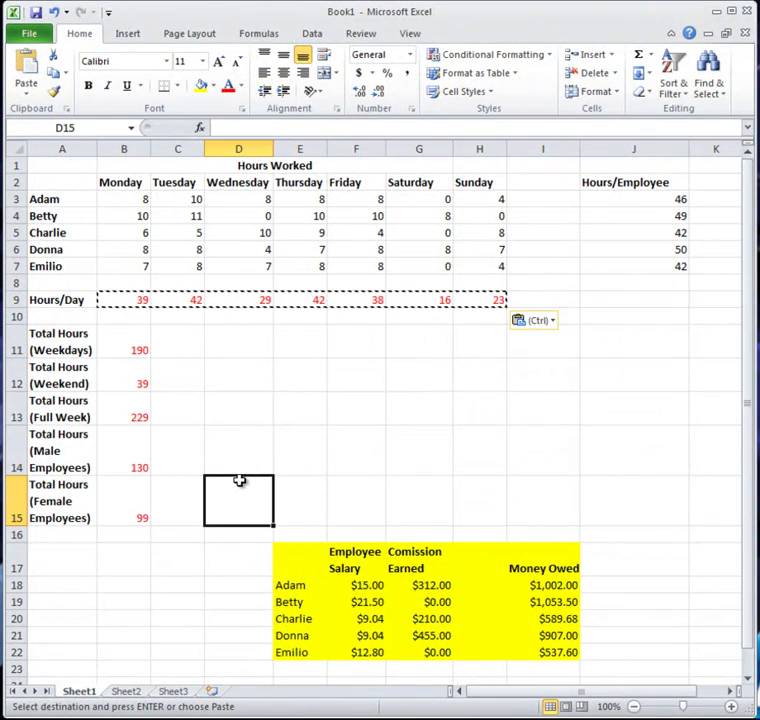
{"action": "left_click", "coordinate": [243, 451]}
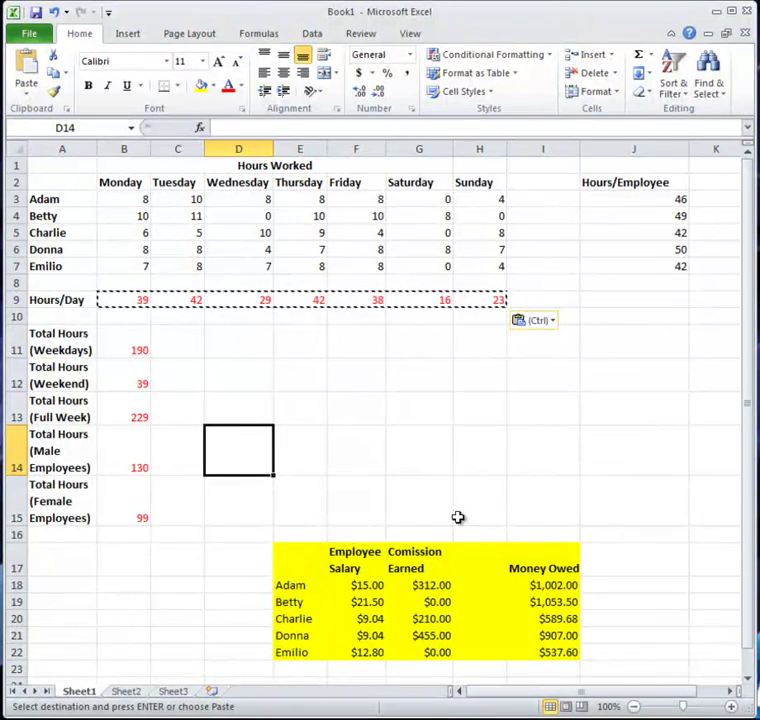
{"action": "left_click", "coordinate": [539, 585]}
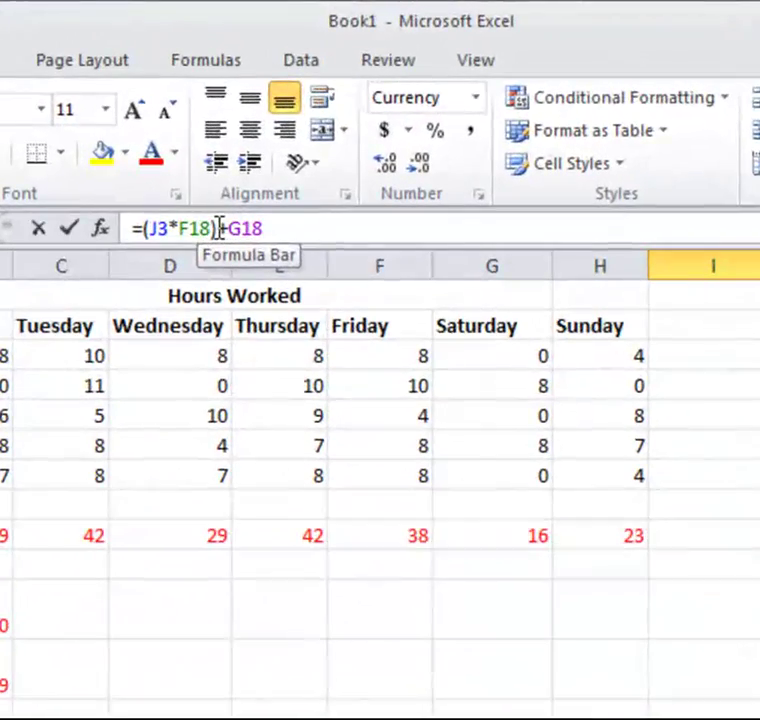
{"action": "left_click_drag", "start_coordinate": [219, 228], "coordinate": [144, 228]}
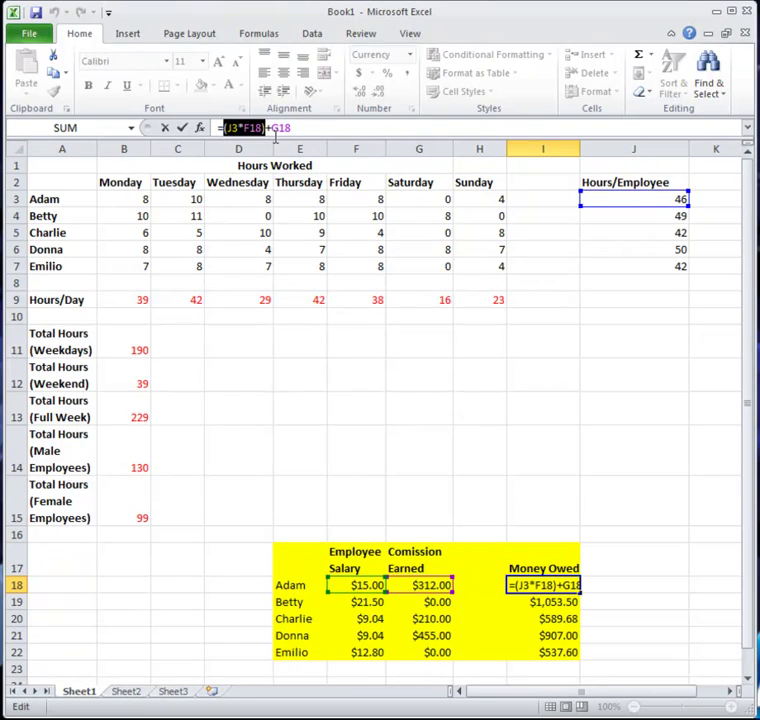
{"action": "key", "text": "ctrl+Return"}
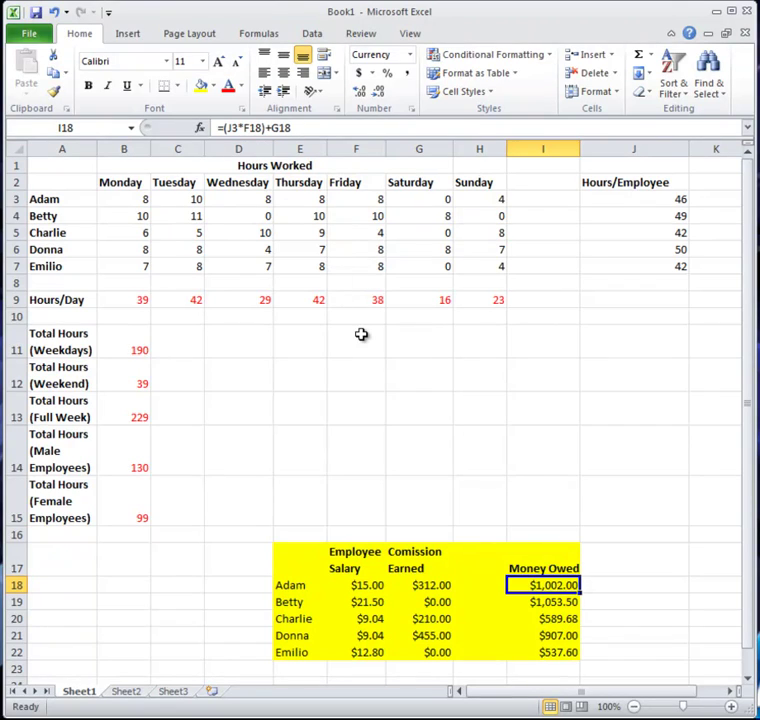
{"action": "left_click", "coordinate": [365, 433]}
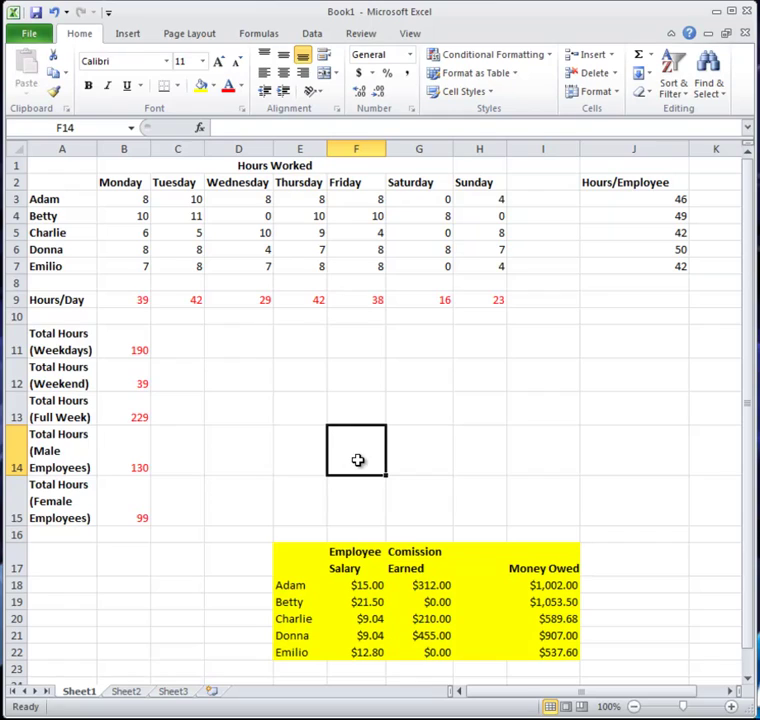
{"action": "left_click", "coordinate": [549, 586]}
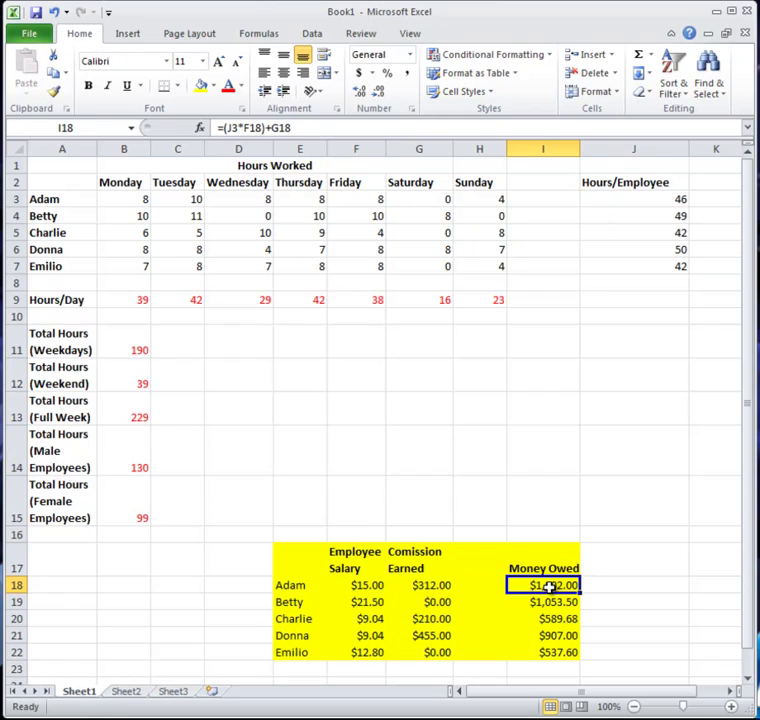
{"action": "left_click", "coordinate": [231, 128]}
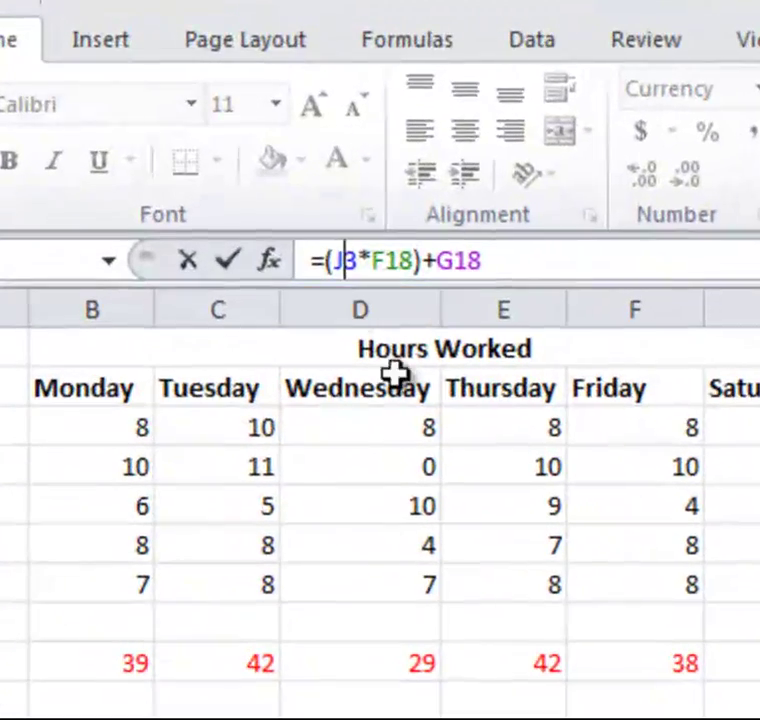
{"action": "key", "text": "F4"}
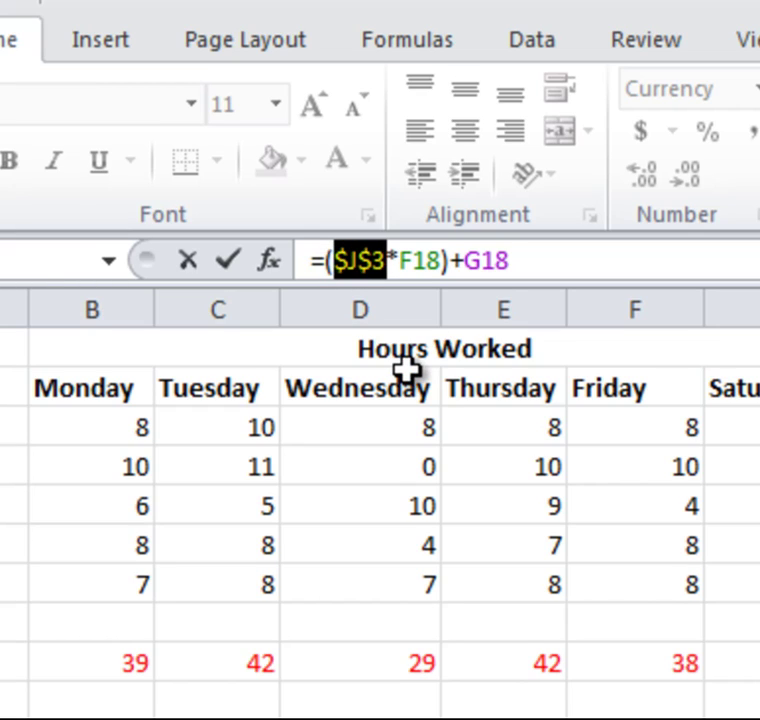
{"action": "key", "text": "F4"}
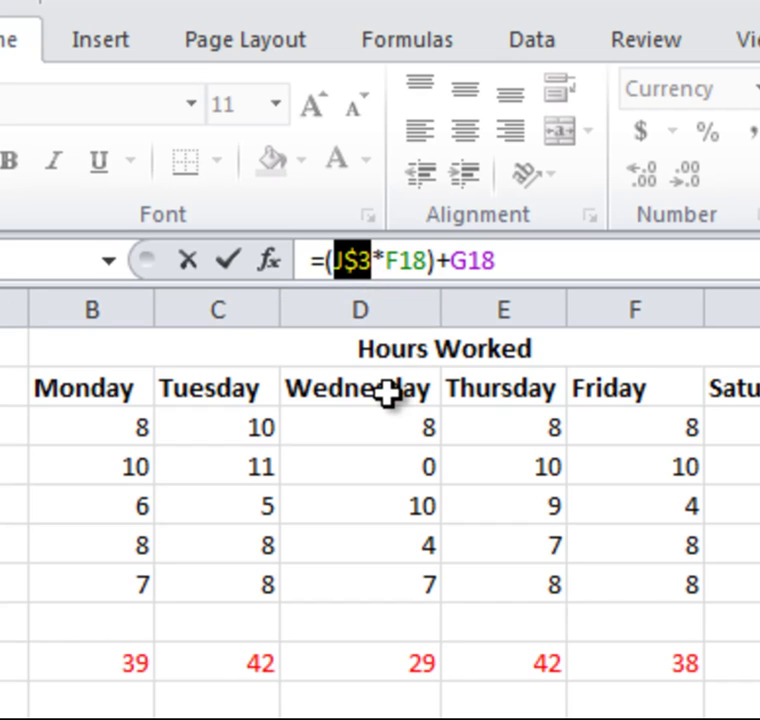
{"action": "key", "text": "F4"}
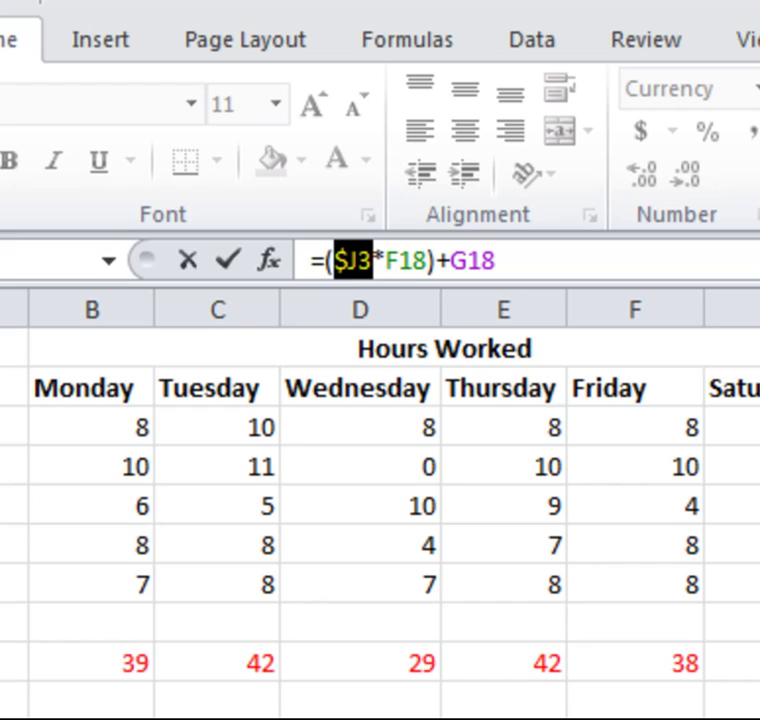
{"action": "key", "text": "F4"}
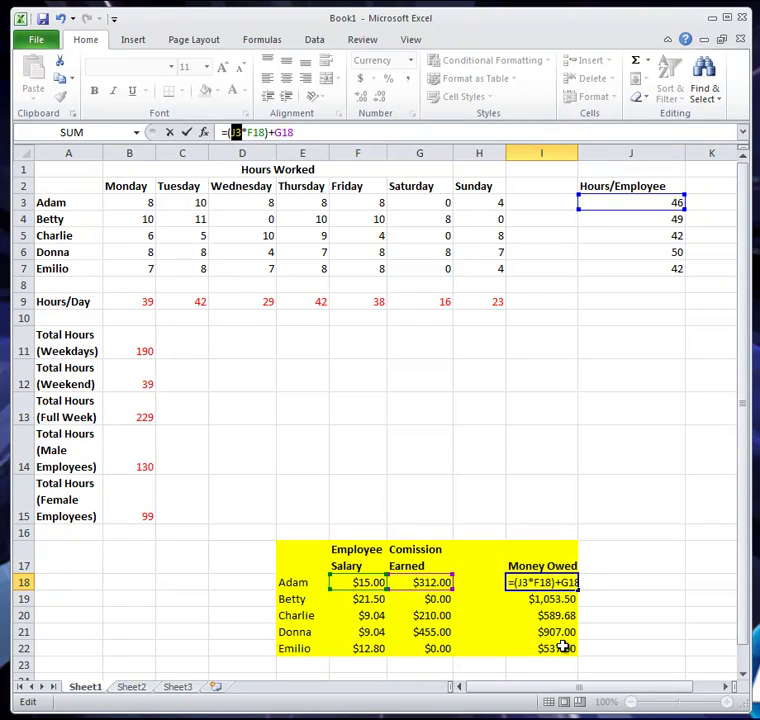
{"action": "key", "text": "ctrl+Return"}
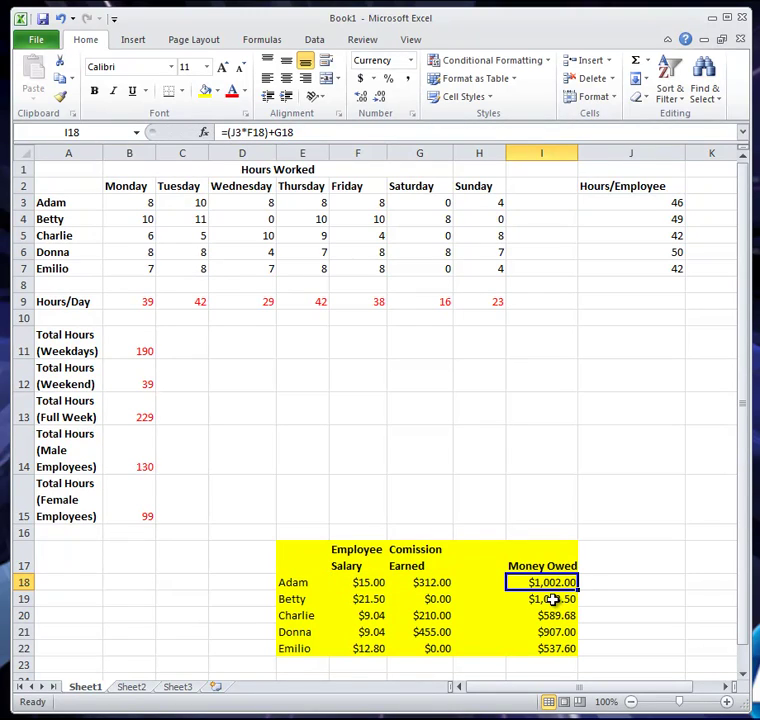
{"action": "left_click", "coordinate": [553, 599]}
{"action": "left_click", "coordinate": [554, 615]}
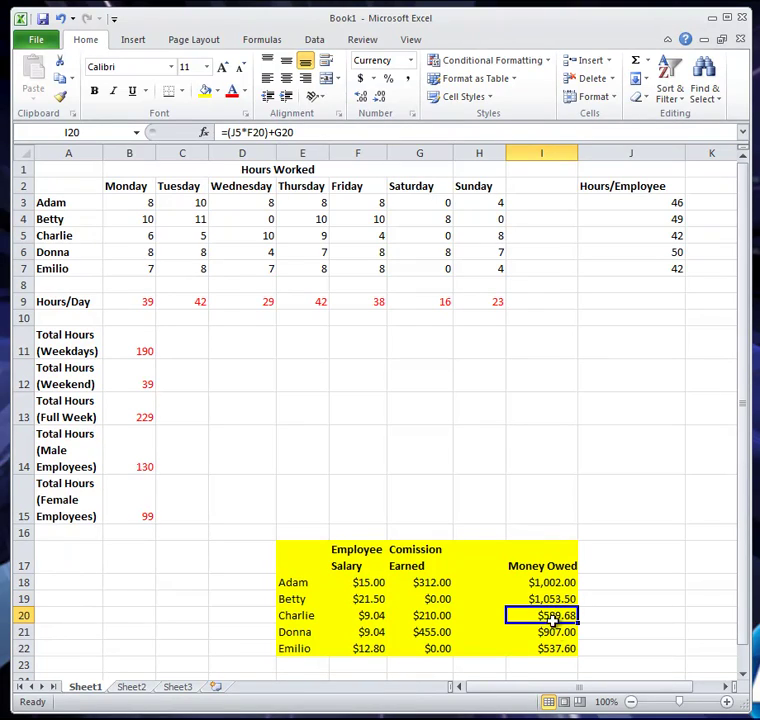
{"action": "left_click", "coordinate": [551, 631]}
{"action": "left_click", "coordinate": [554, 648]}
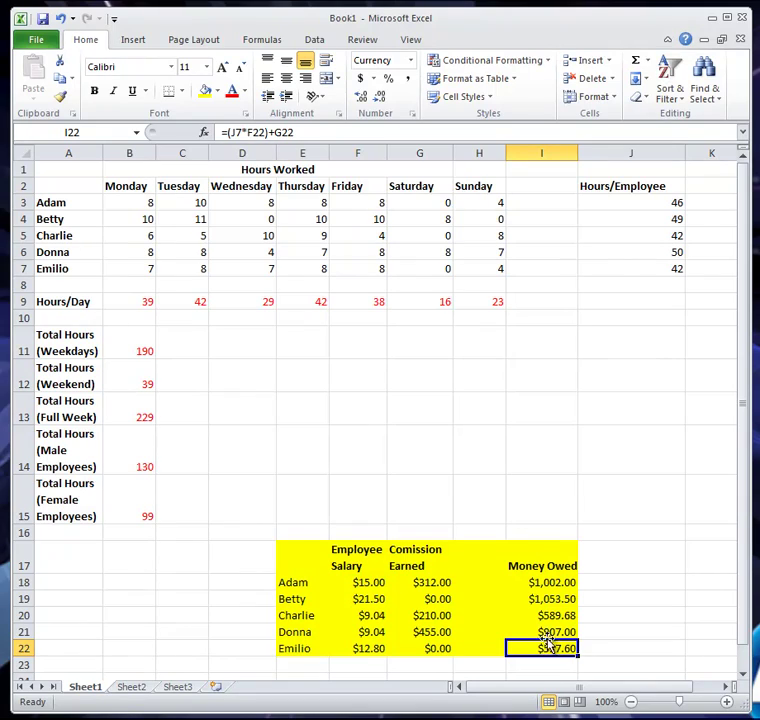
{"action": "left_click", "coordinate": [545, 586]}
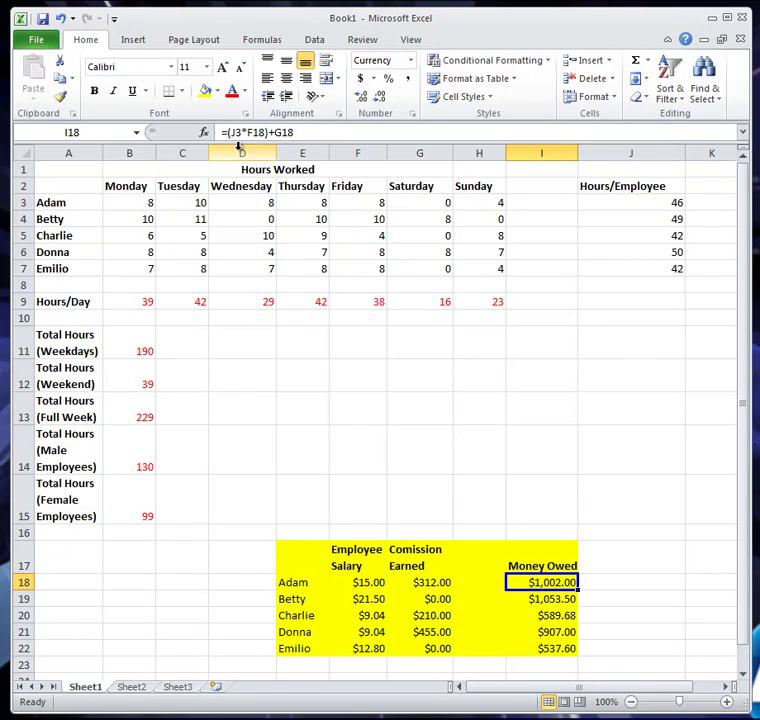
{"action": "left_click", "coordinate": [527, 600]}
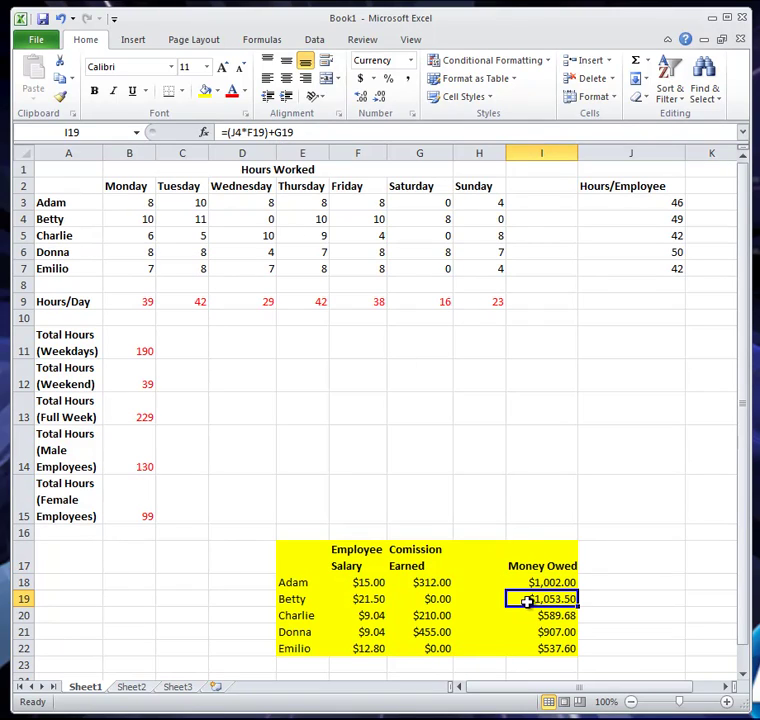
{"action": "left_click", "coordinate": [525, 613]}
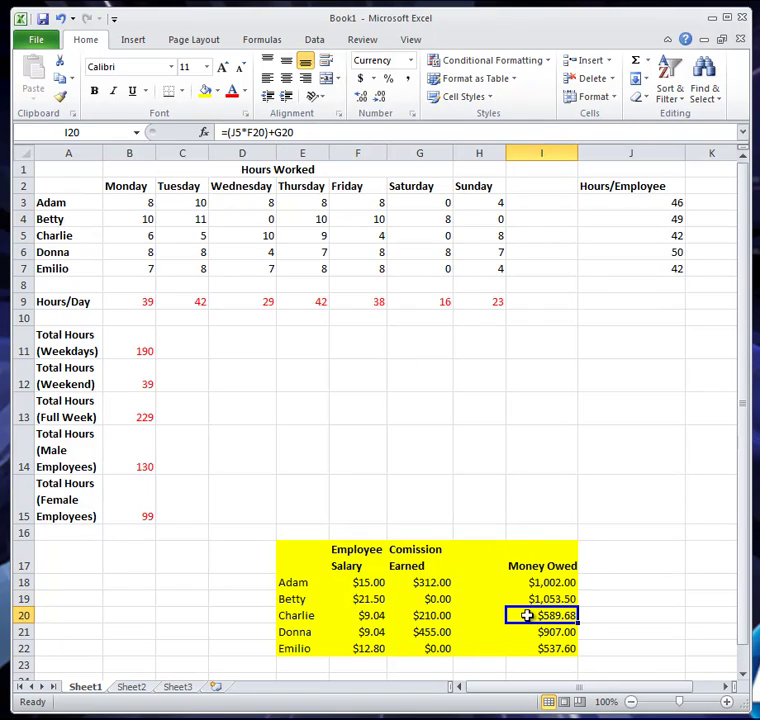
{"action": "left_click", "coordinate": [565, 632]}
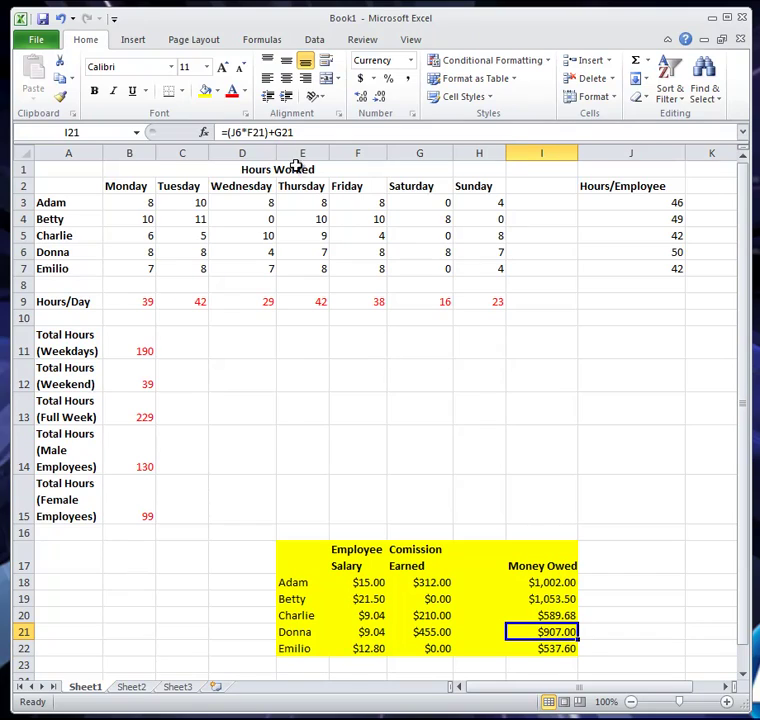
{"action": "left_click", "coordinate": [538, 651]}
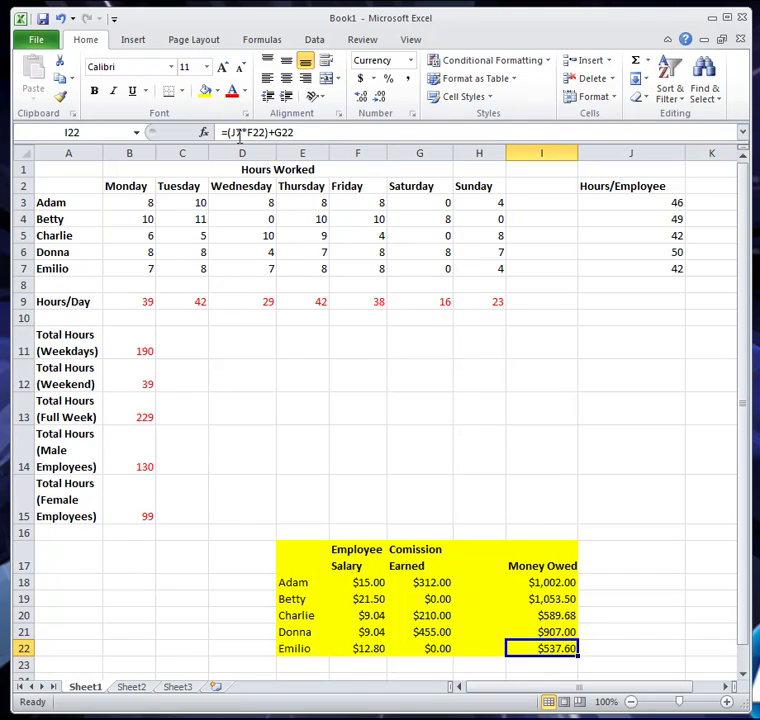
{"action": "left_click", "coordinate": [558, 582]}
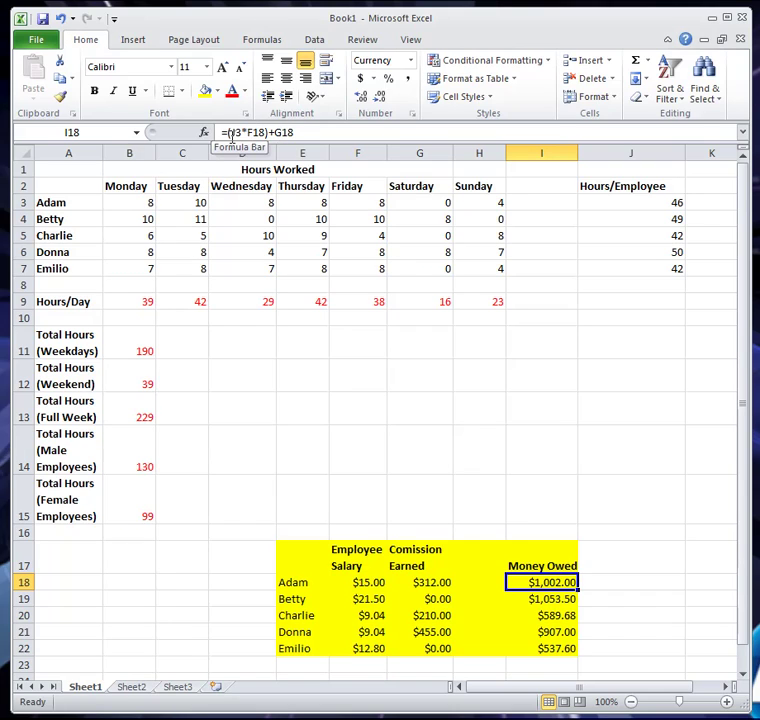
{"action": "left_click", "coordinate": [233, 132]}
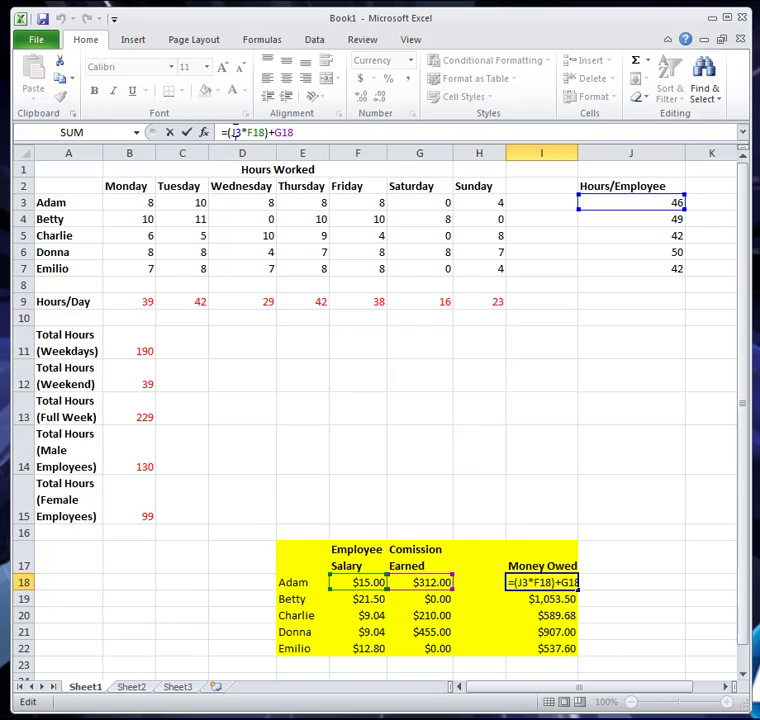
{"action": "key", "text": "F4"}
{"action": "left_click", "coordinate": [266, 132]}
{"action": "key", "text": "F4"}
{"action": "left_click", "coordinate": [310, 132]}
{"action": "key", "text": "F4"}
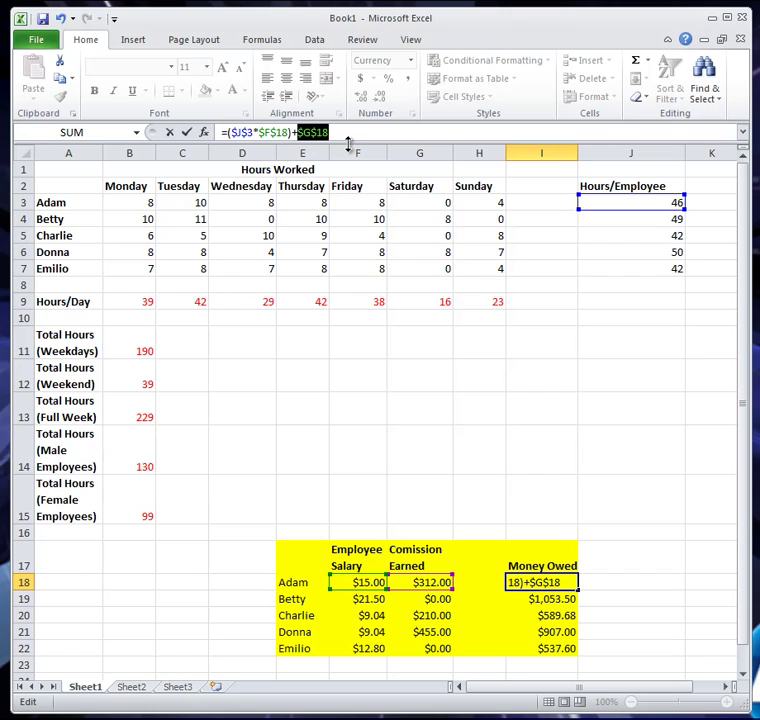
{"action": "key", "text": "Escape"}
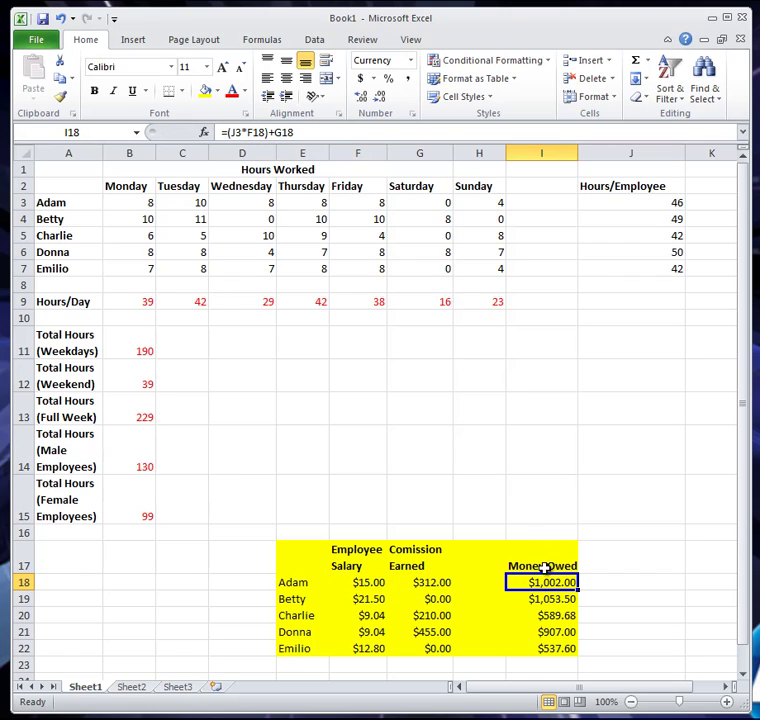
{"action": "scroll", "coordinate": [560, 601], "scroll_direction": "down", "scroll_amount": 1}
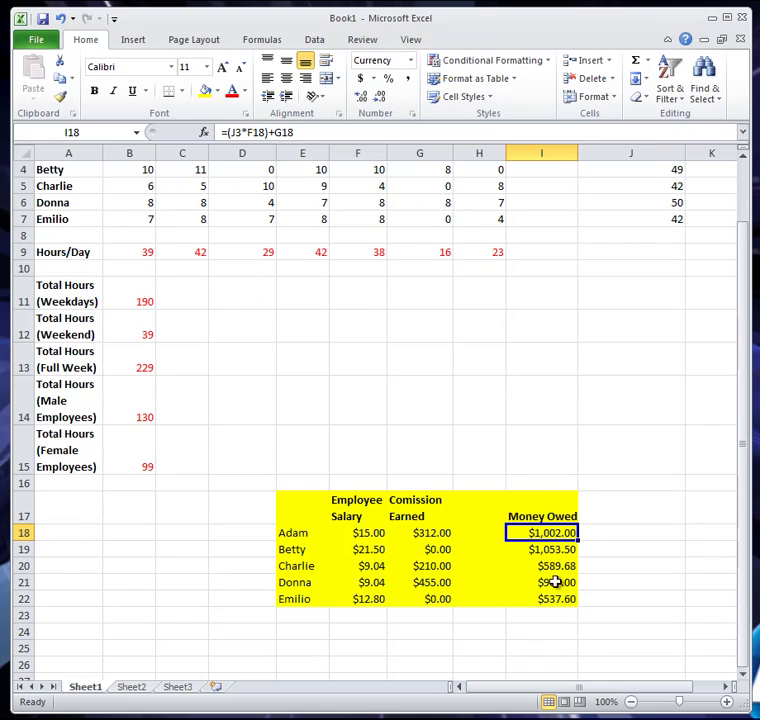
{"action": "scroll", "coordinate": [536, 528], "scroll_direction": "up", "scroll_amount": 1}
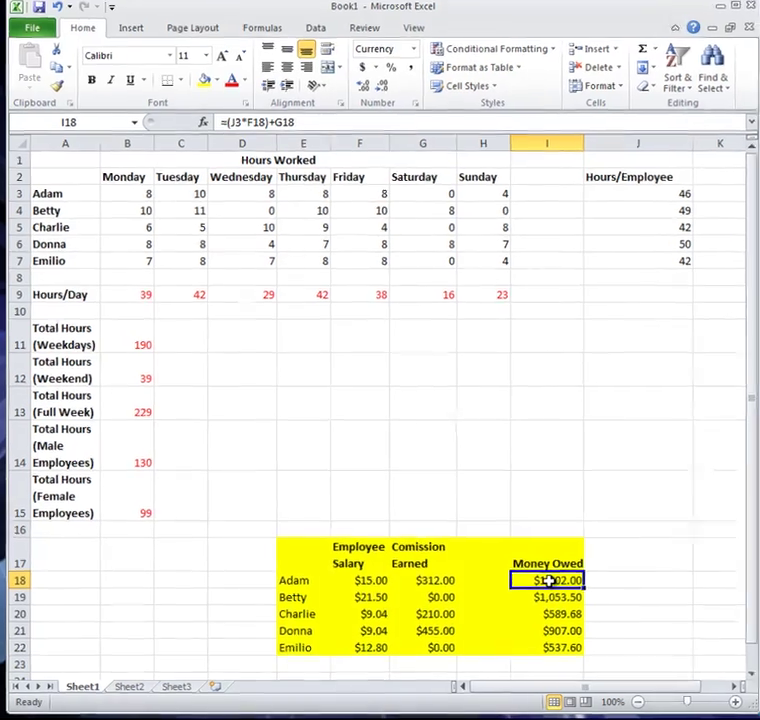
{"action": "left_click_drag", "start_coordinate": [548, 580], "coordinate": [545, 615]}
{"action": "left_click_drag", "start_coordinate": [619, 594], "coordinate": [621, 634]}
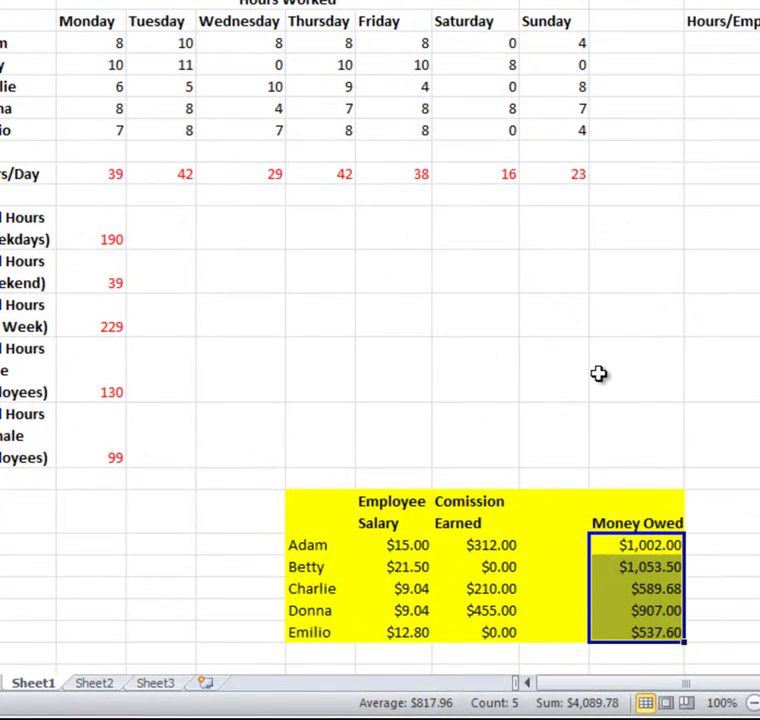
- Replace every J with $J$ in the Money Owed formulas using Replace All
{"action": "key", "text": "ctrl+f"}
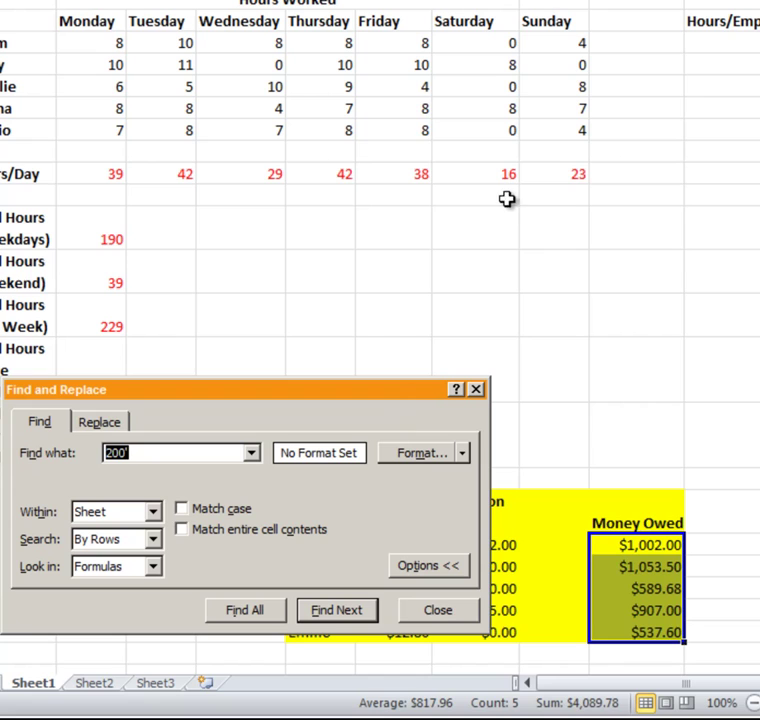
{"action": "left_click_drag", "start_coordinate": [348, 400], "coordinate": [617, 225]}
{"action": "left_click", "coordinate": [368, 243]}
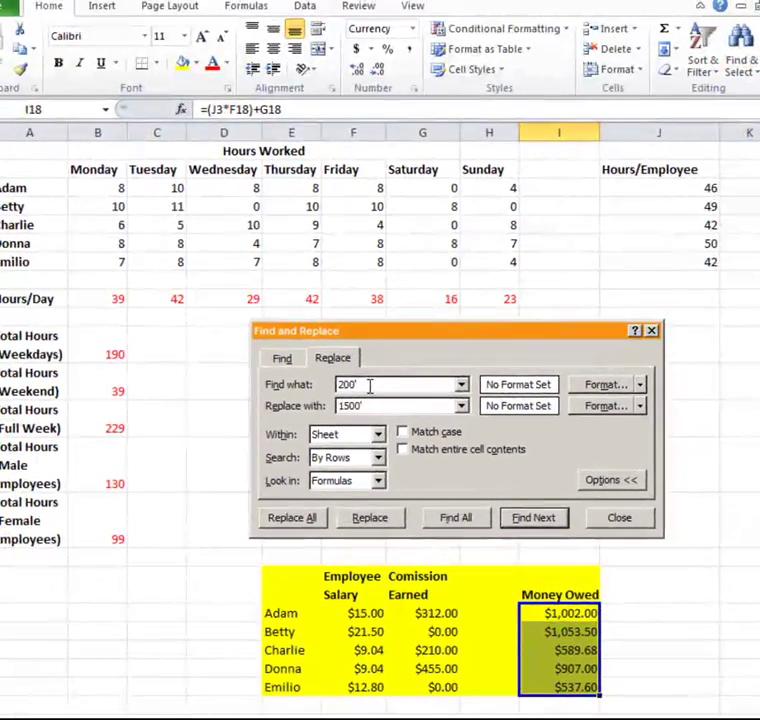
{"action": "double_click", "coordinate": [410, 277]}
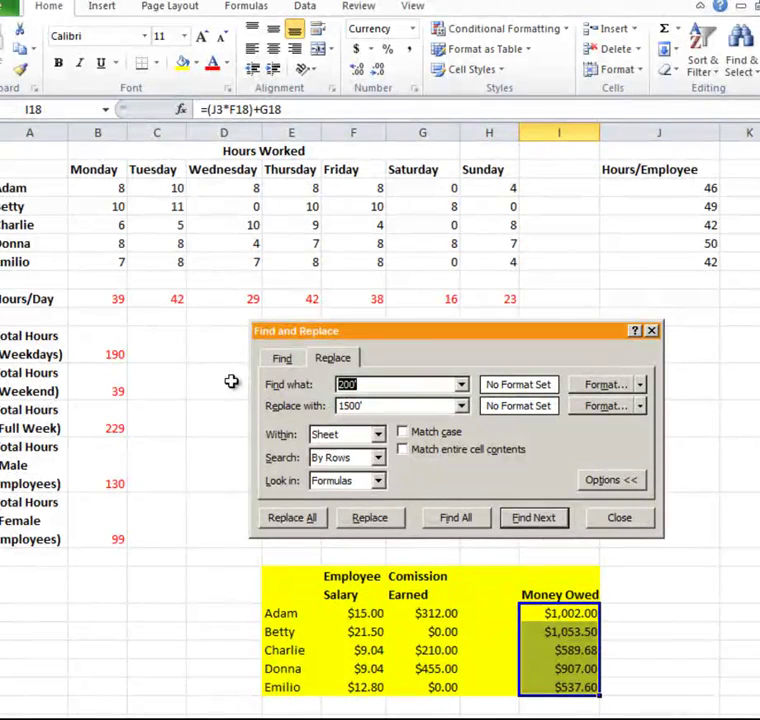
{"action": "type", "text": "J"}
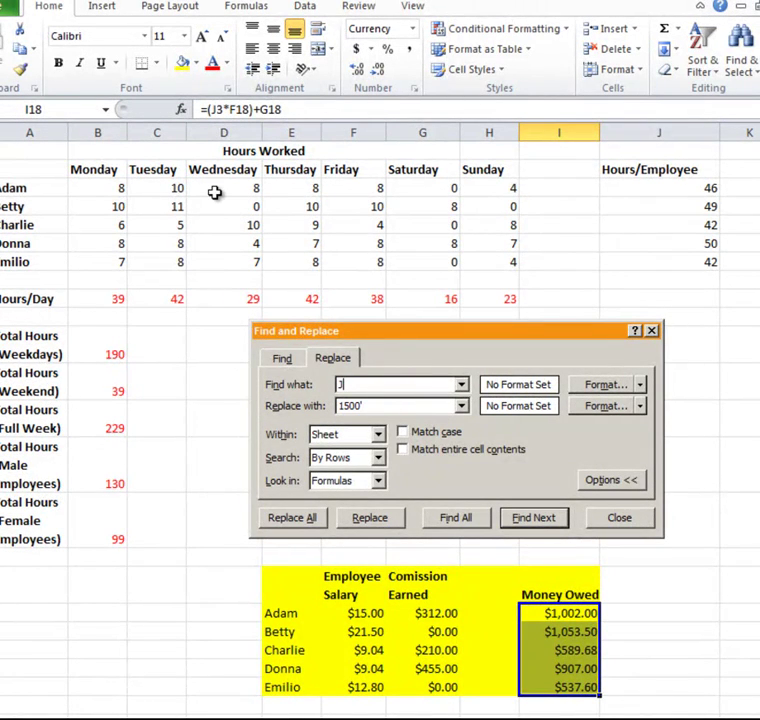
{"action": "key", "text": "Tab"}
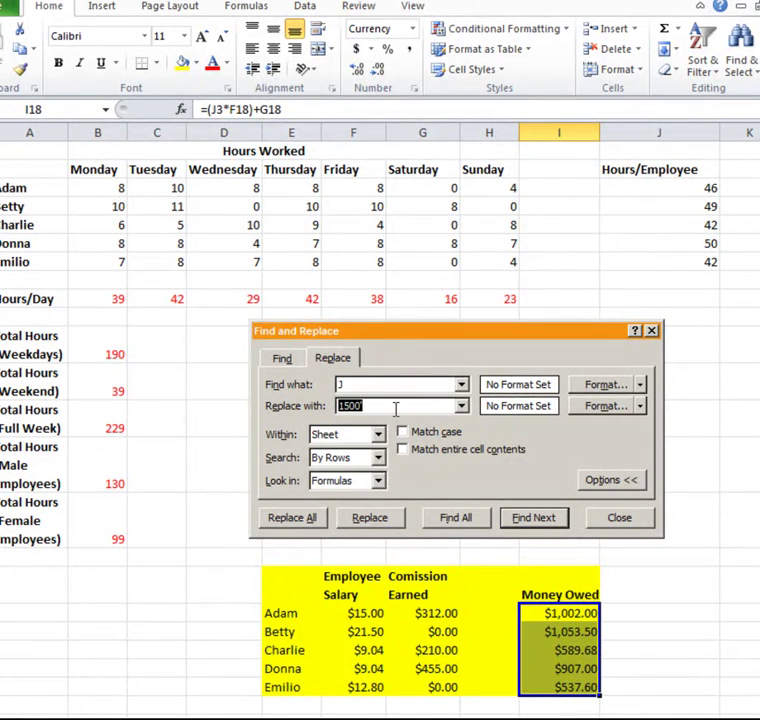
{"action": "type", "text": "$J$"}
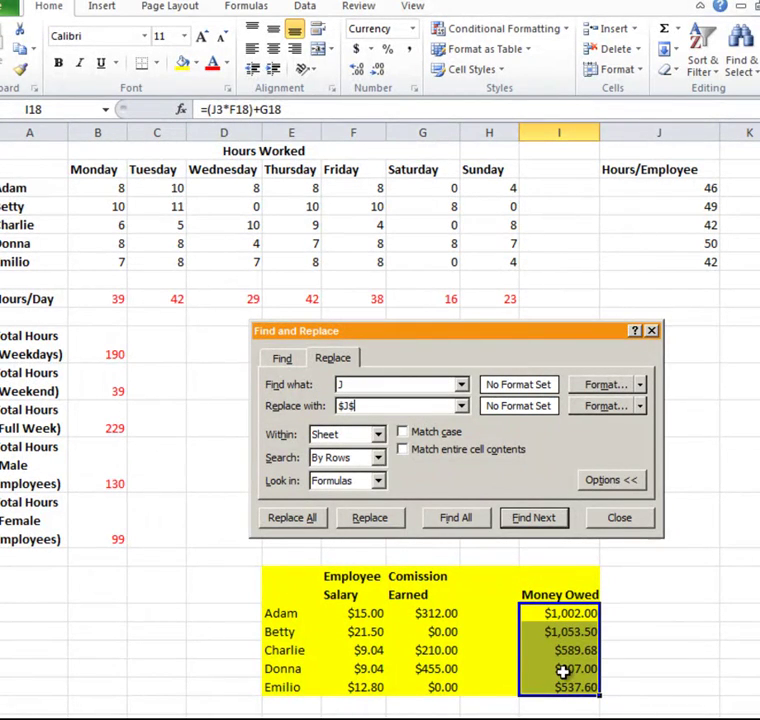
{"action": "mouse_move", "coordinate": [449, 337]}
{"action": "left_mouse_down"}
{"action": "mouse_move", "coordinate": [451, 326]}
{"action": "mouse_move", "coordinate": [456, 333]}
{"action": "left_mouse_up"}
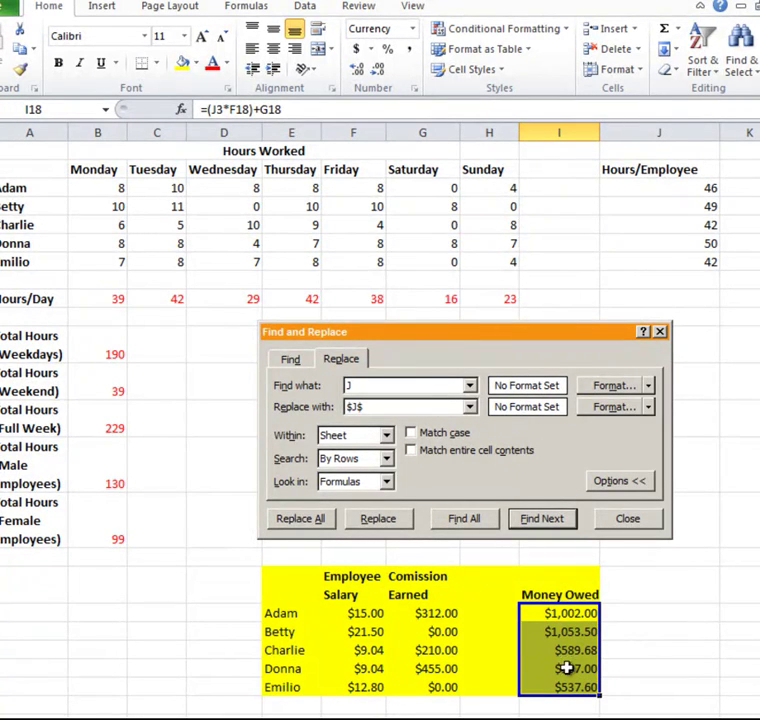
{"action": "left_click", "coordinate": [324, 522]}
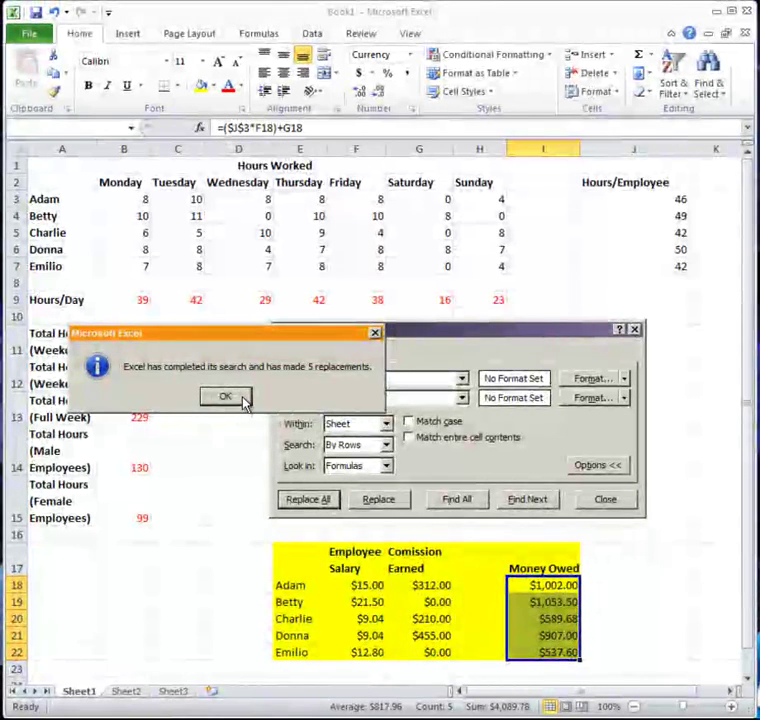
- Acknowledge the J replacements, then replace F with $F$ across the Money Owed formulas
{"action": "left_click", "coordinate": [244, 401]}
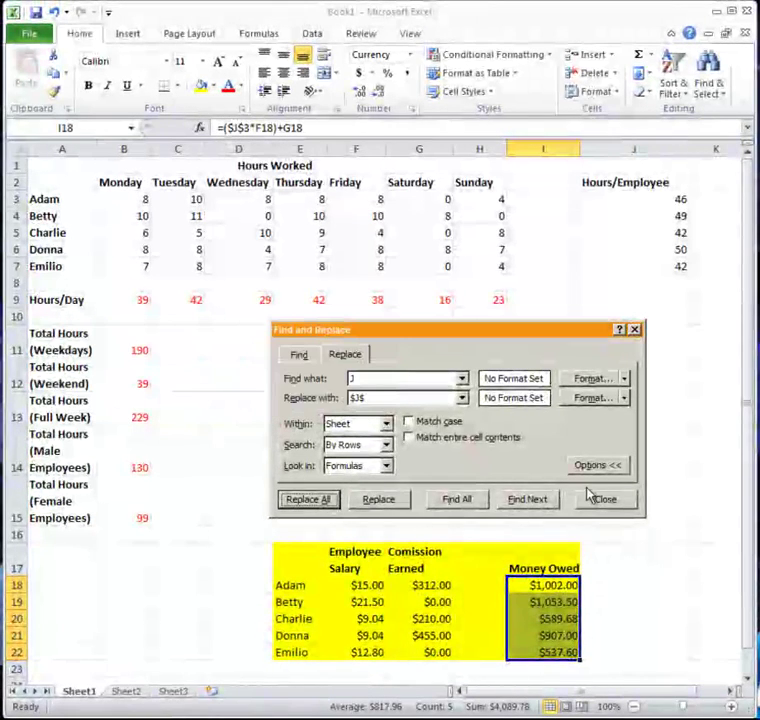
{"action": "left_click", "coordinate": [530, 585]}
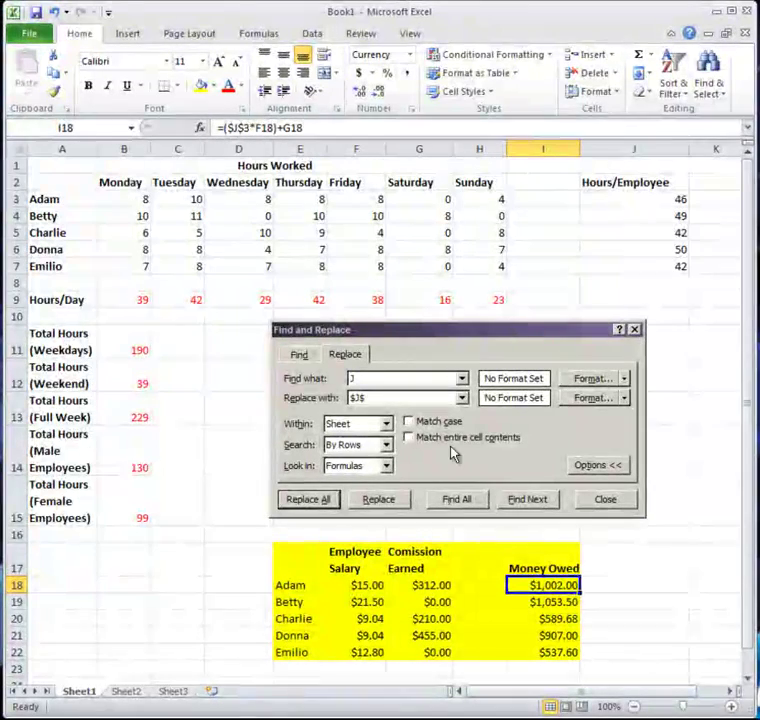
{"action": "left_click_drag", "start_coordinate": [536, 585], "coordinate": [552, 657]}
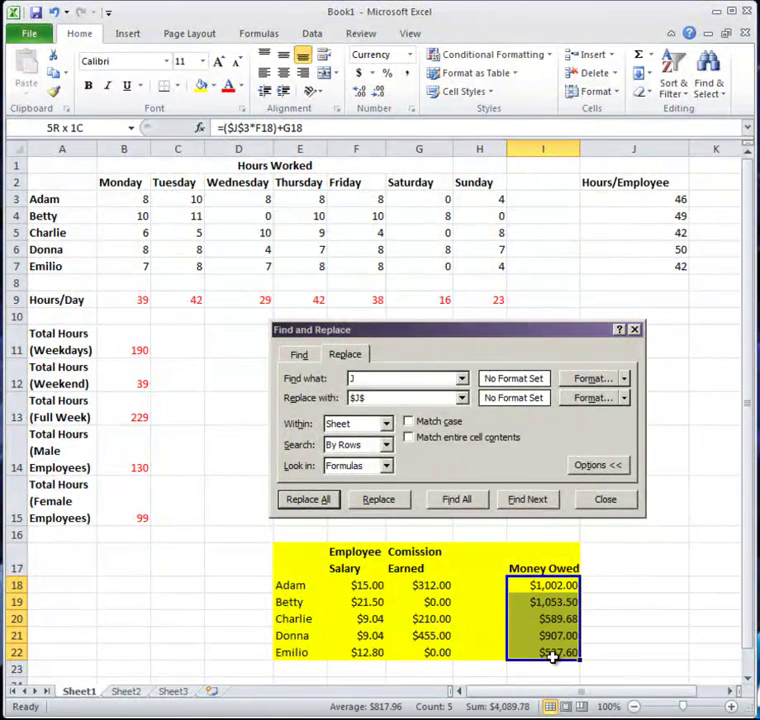
{"action": "left_click", "coordinate": [383, 380]}
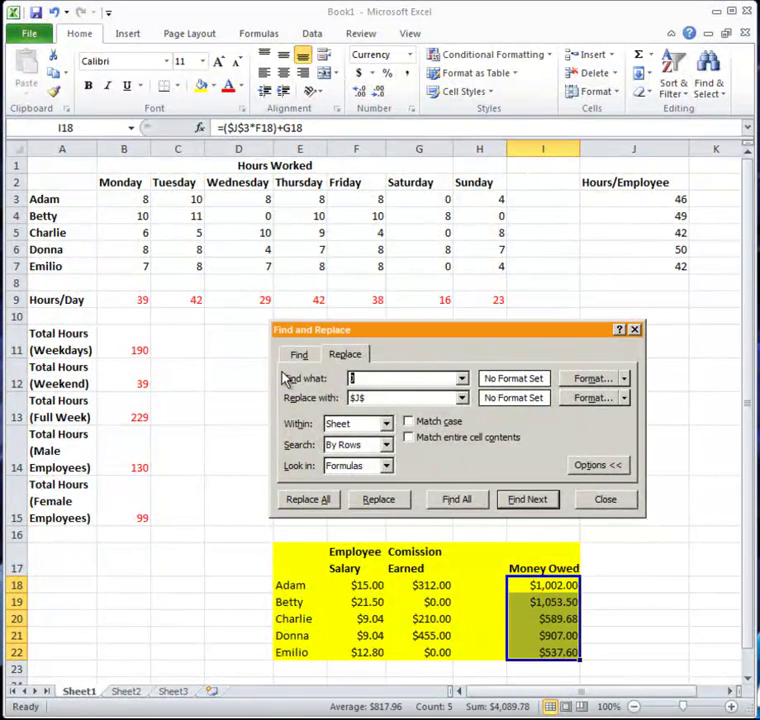
{"action": "type", "text": "F"}
{"action": "key", "text": "Tab"}
{"action": "type", "text": "$J$"}
{"action": "left_click", "coordinate": [331, 501]}
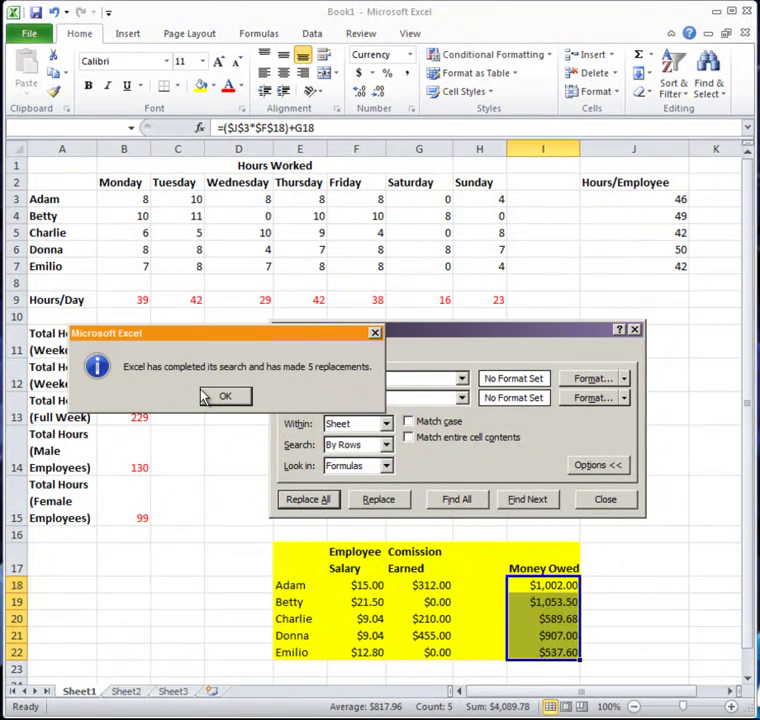
{"action": "left_click", "coordinate": [205, 395]}
- Replace G with $G$, close Find and Replace, and review the Money Owed formulas
{"action": "left_click_drag", "start_coordinate": [372, 382], "coordinate": [305, 380]}
{"action": "type", "text": "G"}
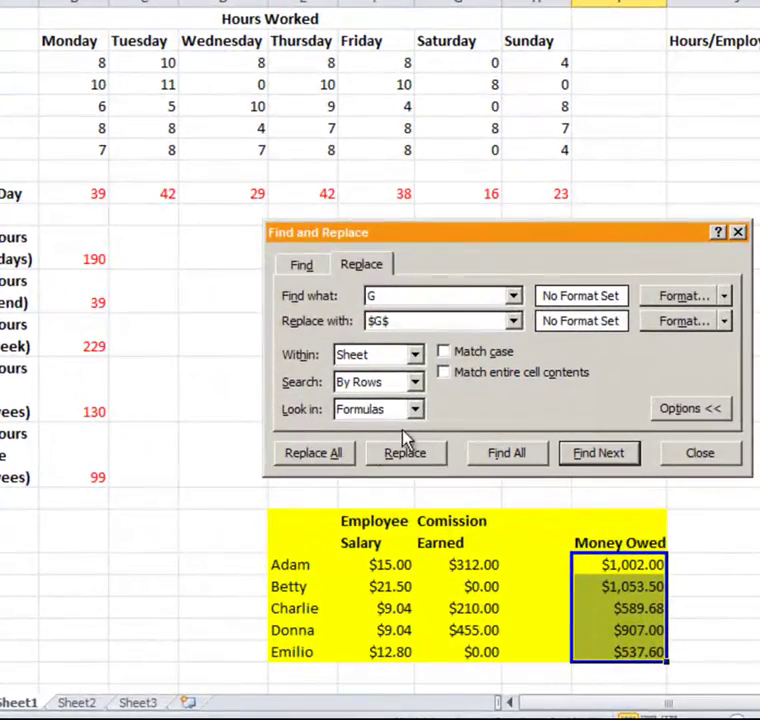
{"action": "left_click", "coordinate": [326, 488]}
{"action": "left_click", "coordinate": [218, 324]}
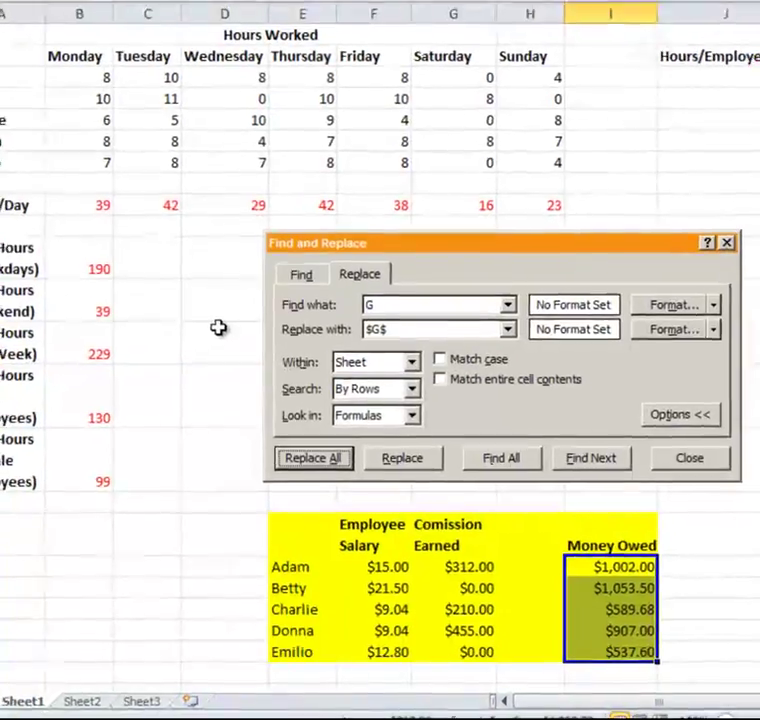
{"action": "left_click", "coordinate": [725, 454]}
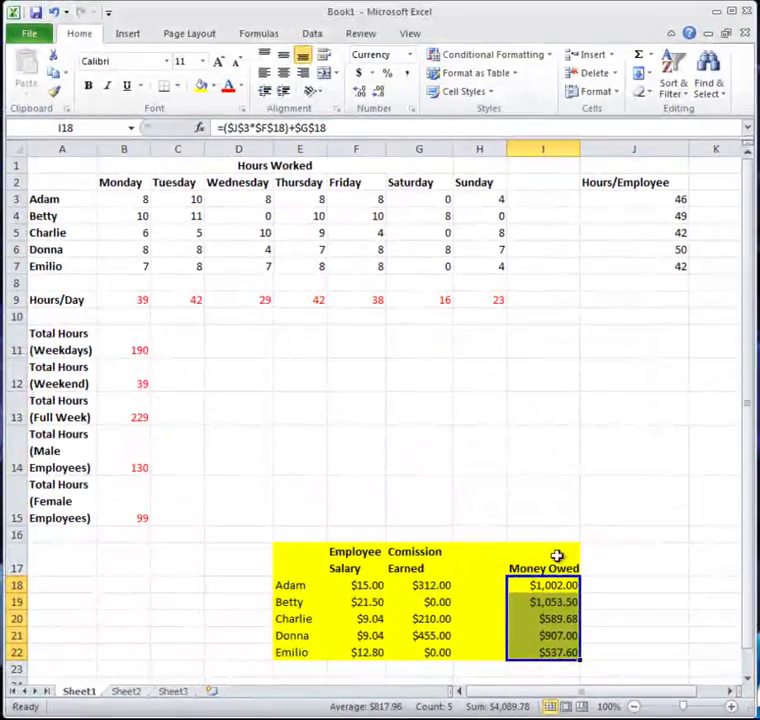
{"action": "left_click", "coordinate": [540, 584]}
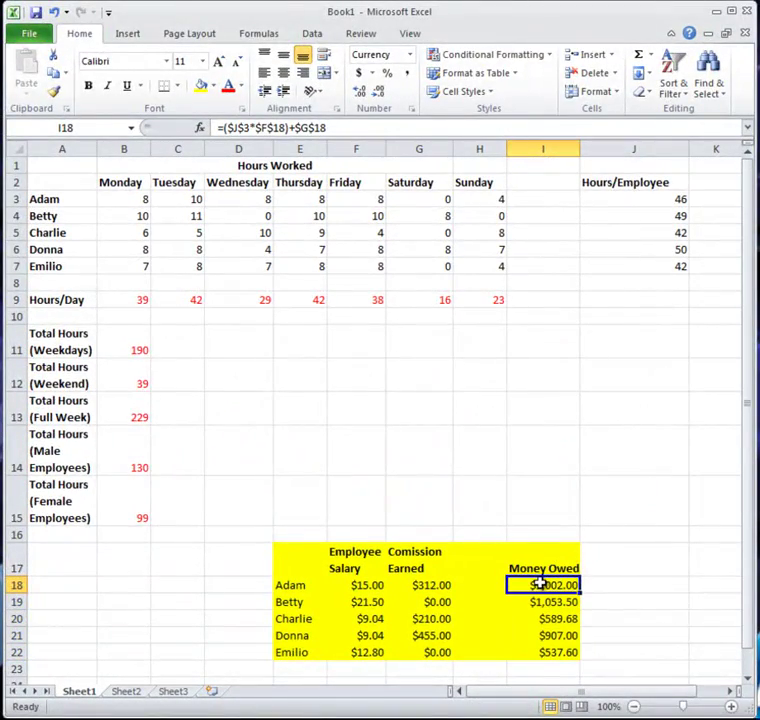
{"action": "key", "text": "Down"}
{"action": "key", "text": "Down"}
{"action": "key", "text": "Down"}
{"action": "key", "text": "Down"}
{"action": "key", "text": "Up"}
{"action": "key", "text": "Up"}
{"action": "key", "text": "Up"}
{"action": "key", "text": "Up"}
{"action": "key", "text": "Down"}
{"action": "key", "text": "Down"}
{"action": "key", "text": "Down"}
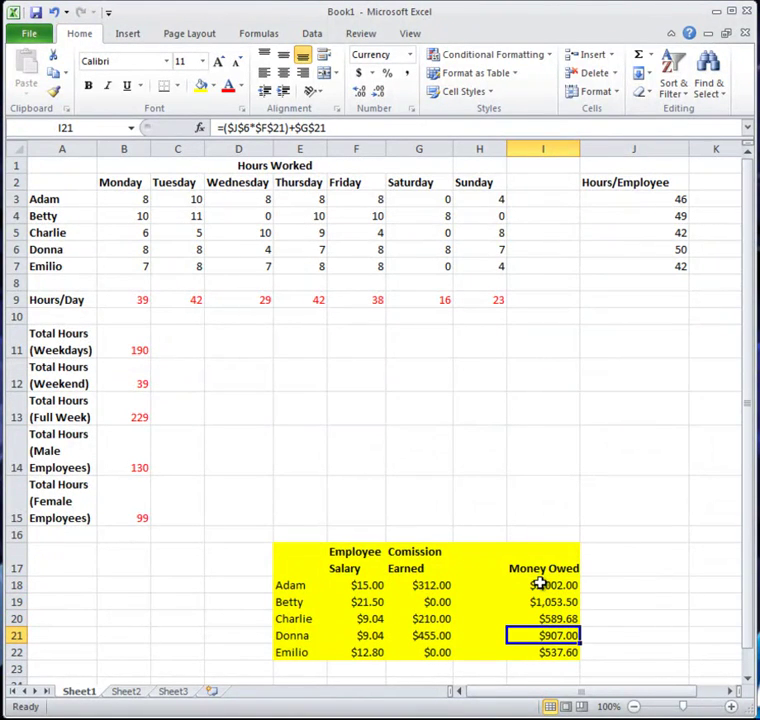
{"action": "key", "text": "Left"}
{"action": "key", "text": "Left"}
{"action": "key", "text": "Left"}
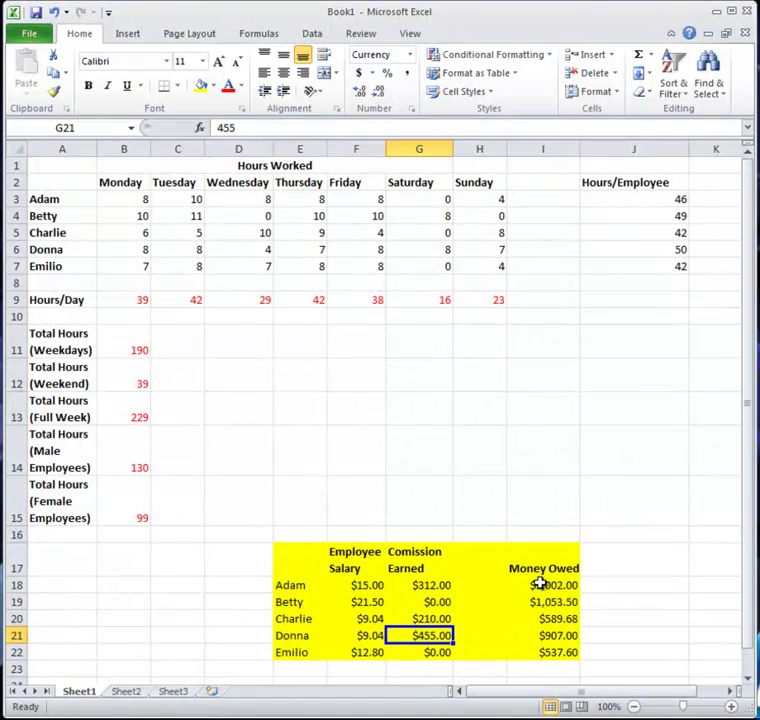
{"action": "key", "text": "Right"}
{"action": "key", "text": "Right"}
{"action": "key", "text": "Right"}
{"action": "key", "text": "Up"}
{"action": "key", "text": "Up"}
{"action": "key", "text": "Up"}
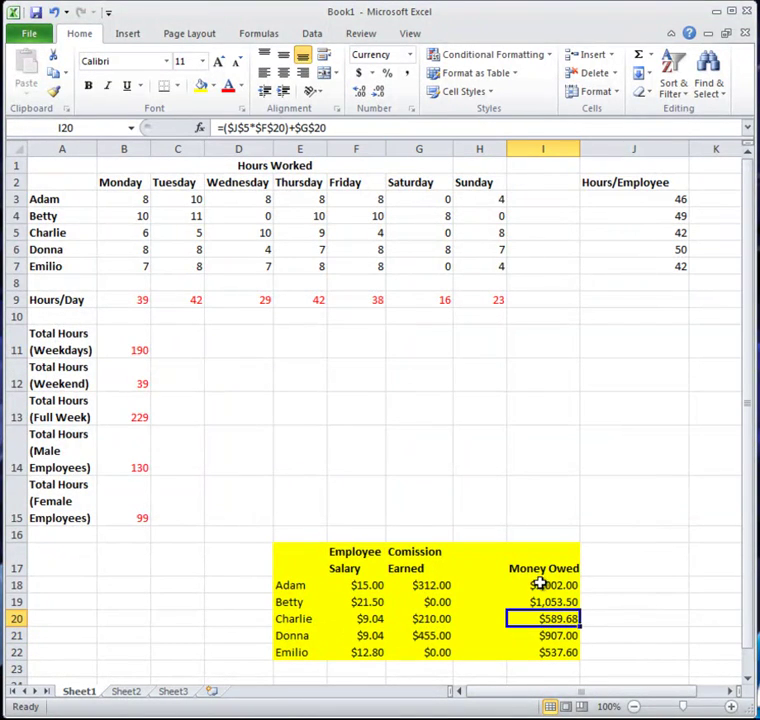